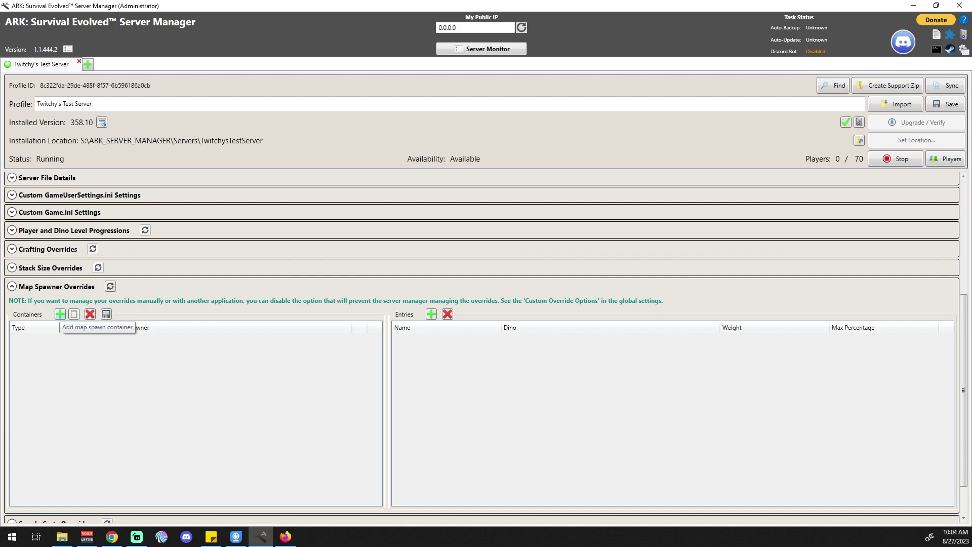
Step: Add a map spawn container and set its type to Override
click(60, 314)
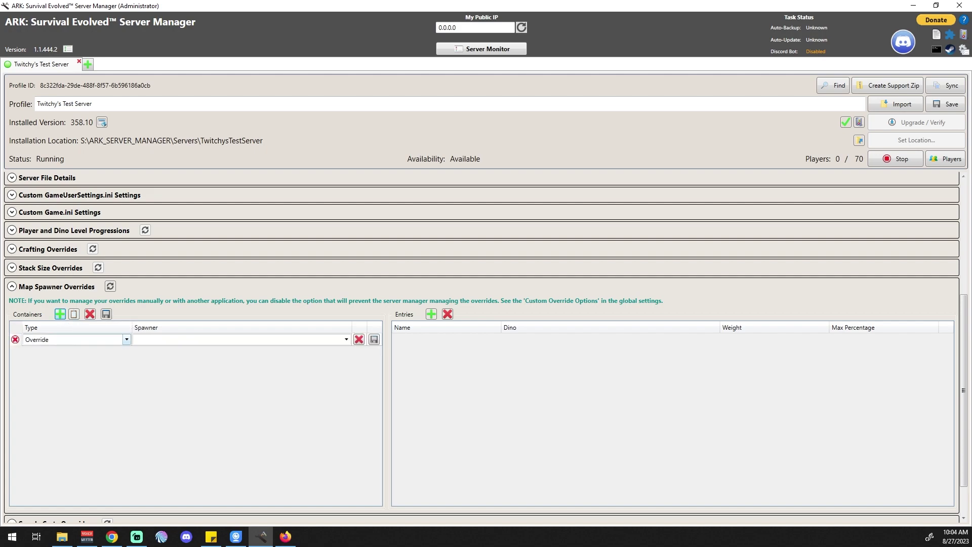
click(126, 339)
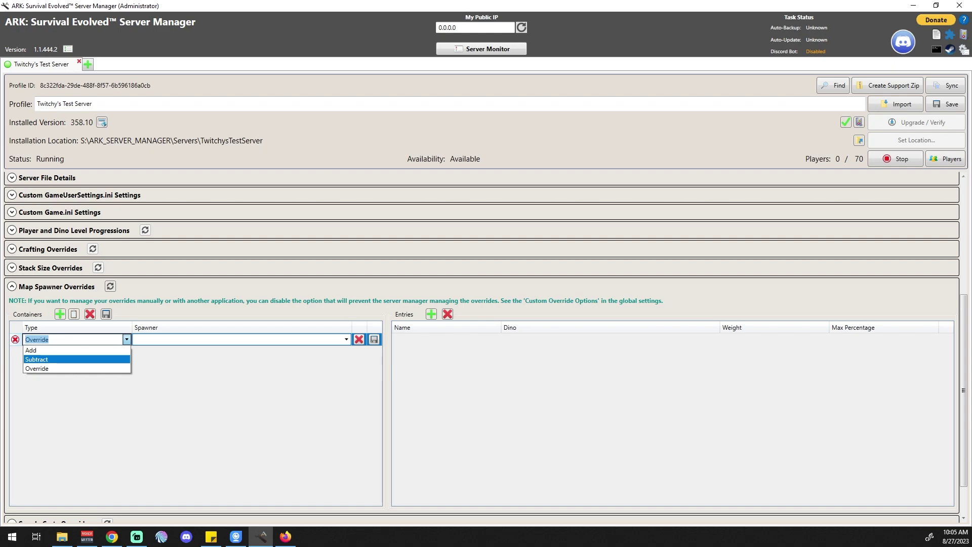
click(44, 369)
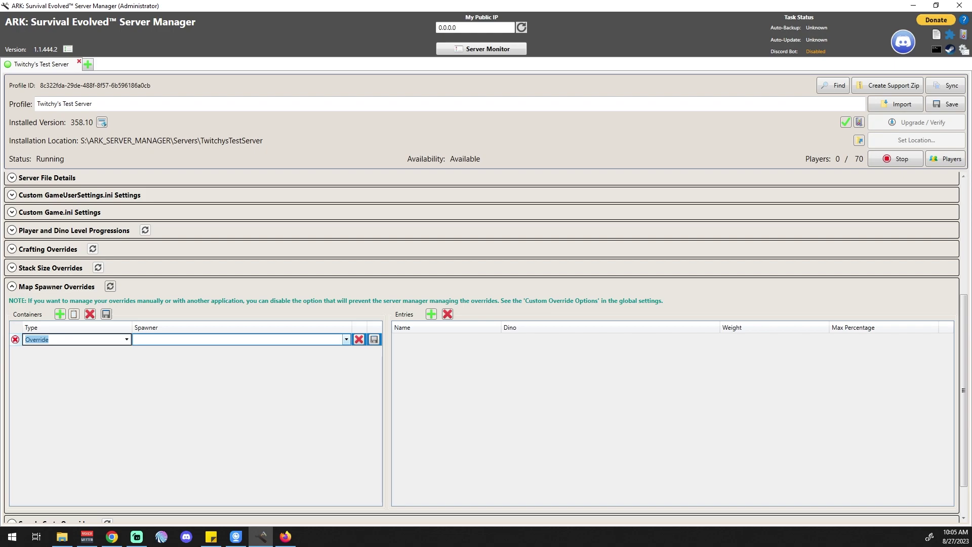
Step: Set the new container's spawner to (ARK Prime) MonsterIsland
click(347, 340)
click(347, 339)
click(346, 340)
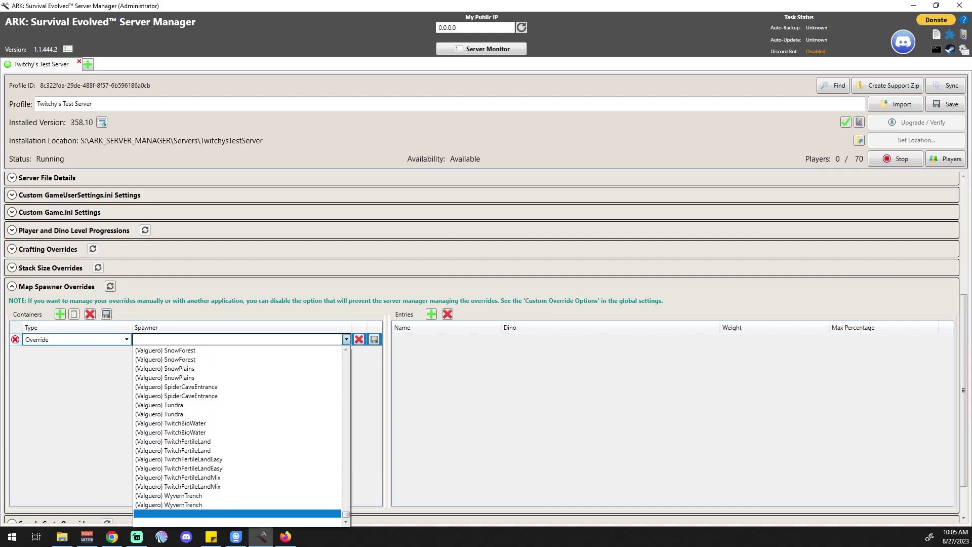
scroll(237, 423, up, 20)
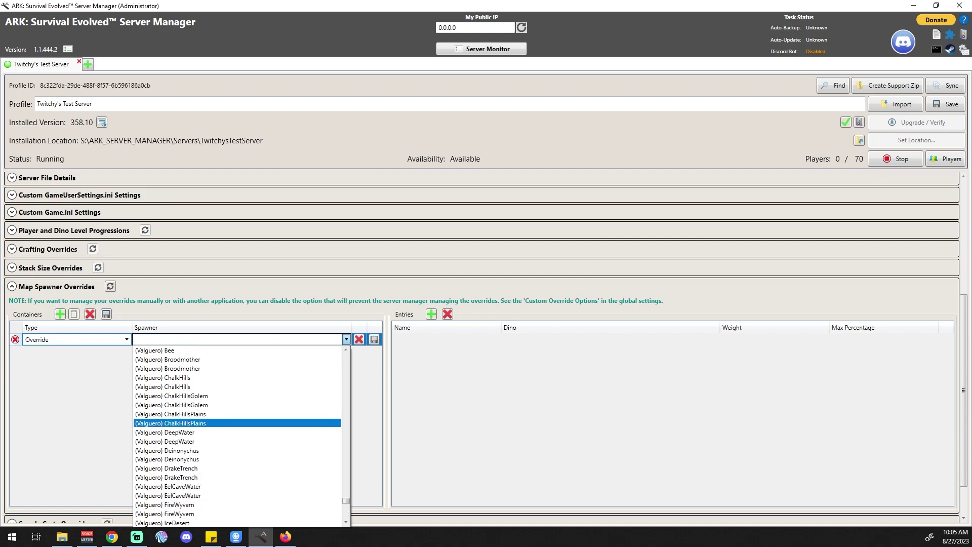
scroll(237, 423, up, 20)
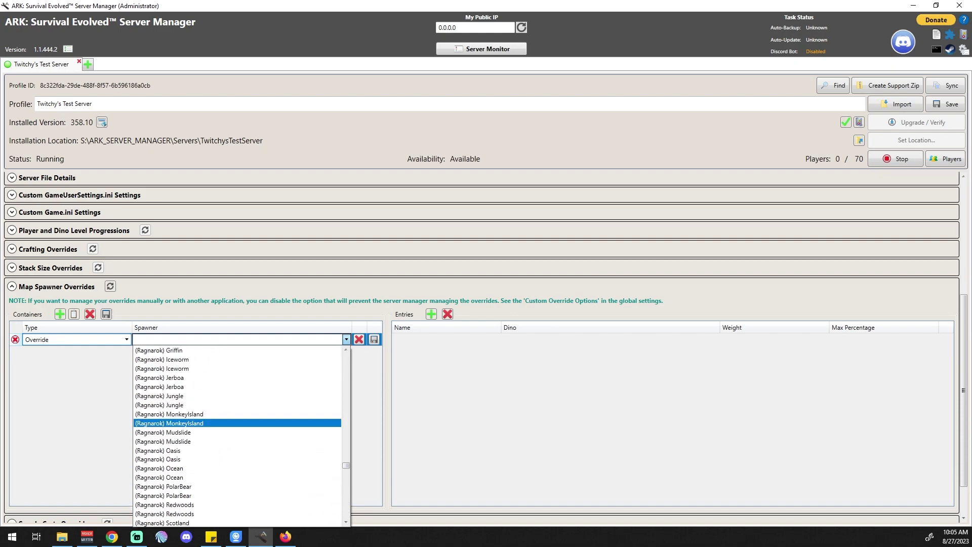
scroll(237, 435, up, 20)
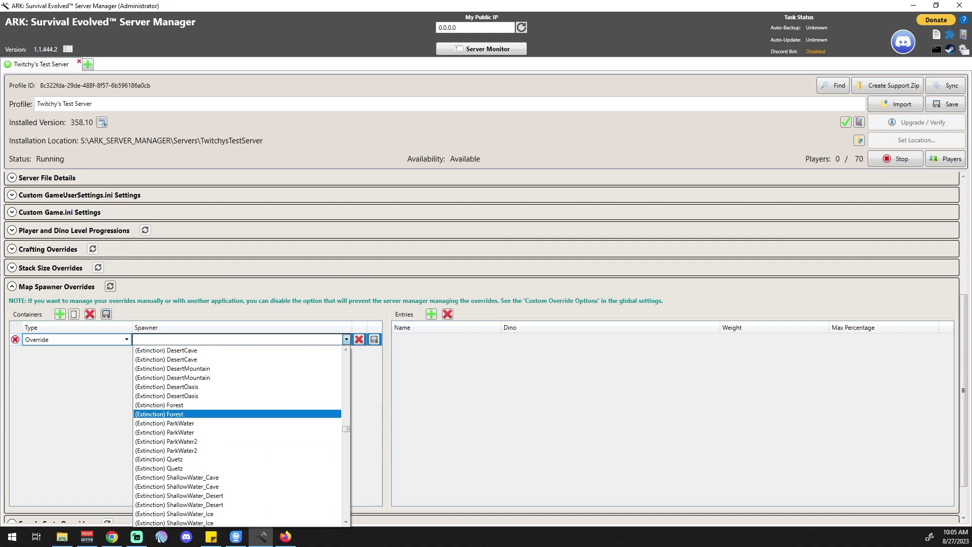
scroll(237, 436, up, 15)
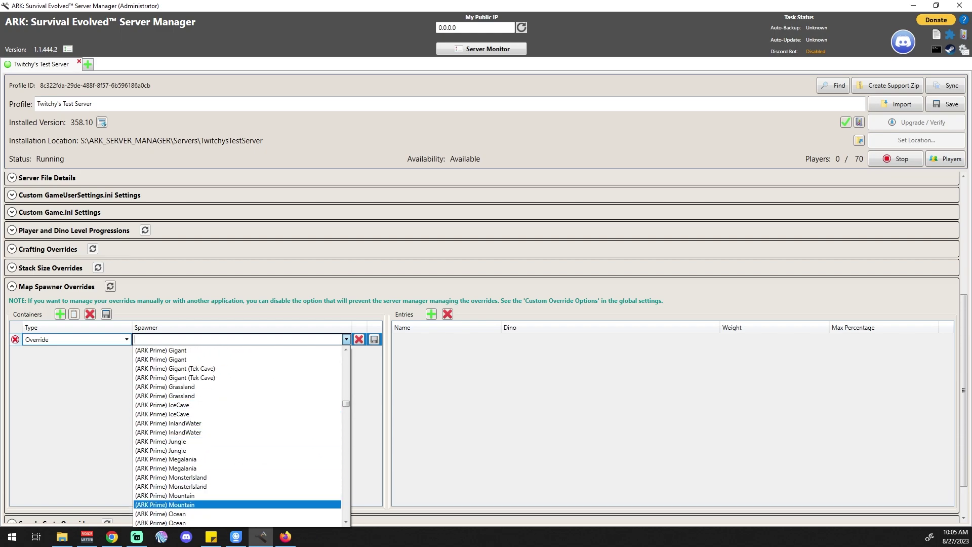
click(170, 477)
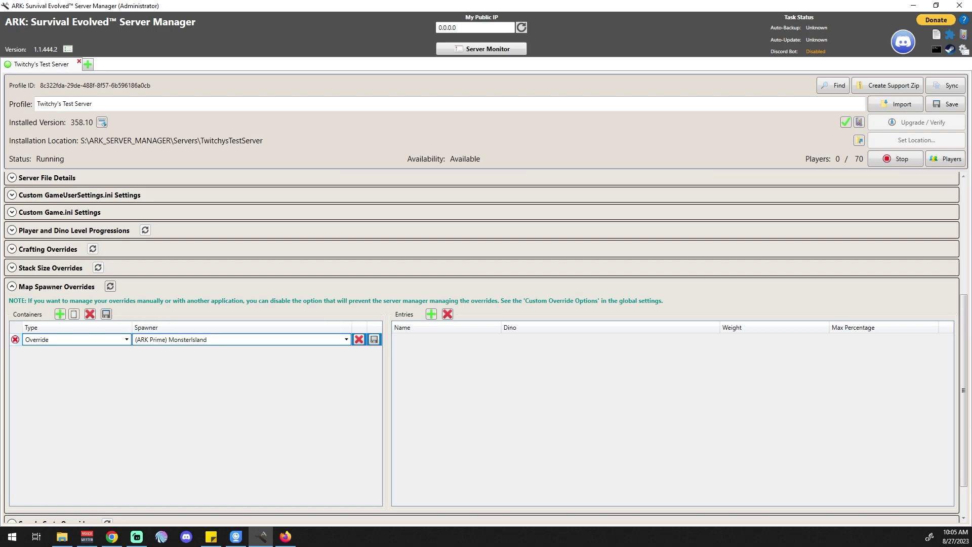
Step: Add a spawn entry to the MonsterIsland container and choose (Extinction) Enforcer as its dino
click(431, 314)
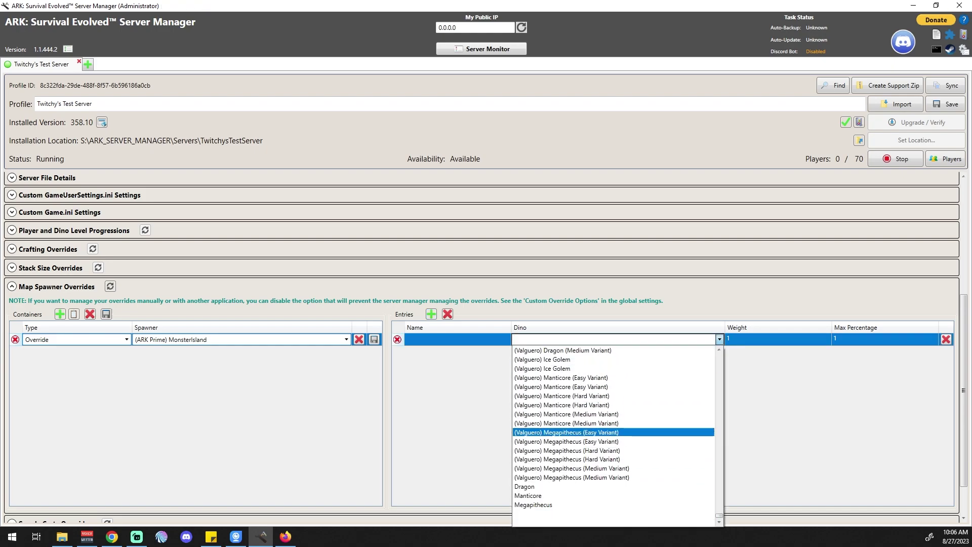
scroll(616, 432, up, 20)
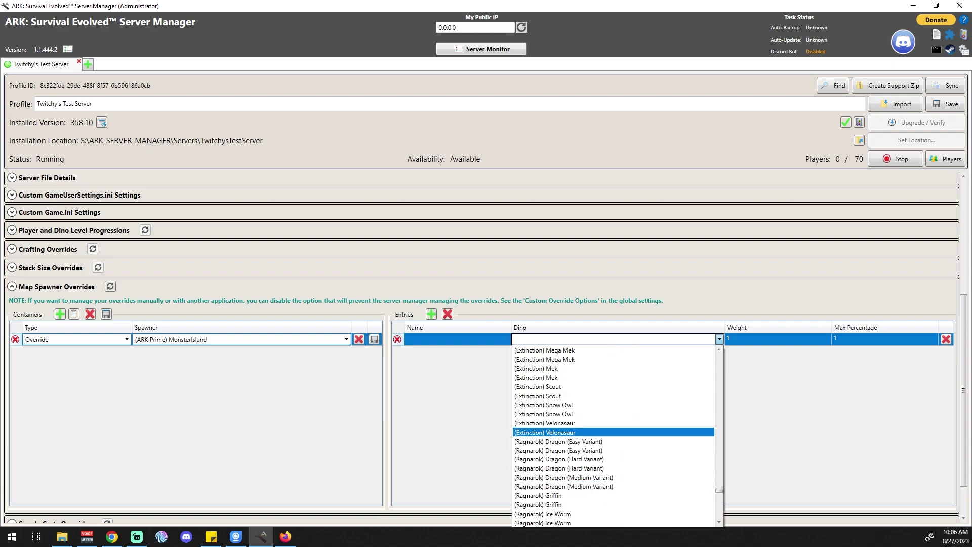
scroll(615, 432, up, 8)
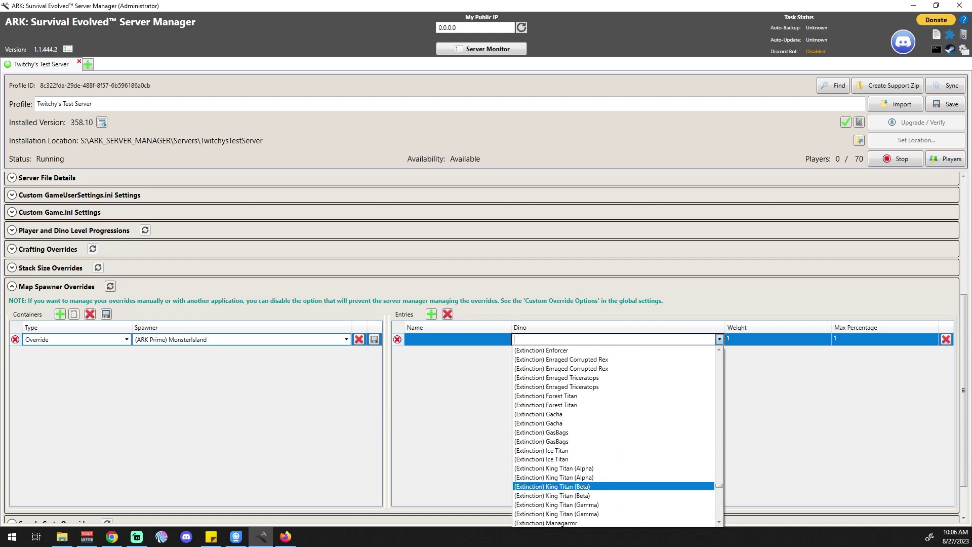
scroll(616, 432, up, 2)
click(567, 406)
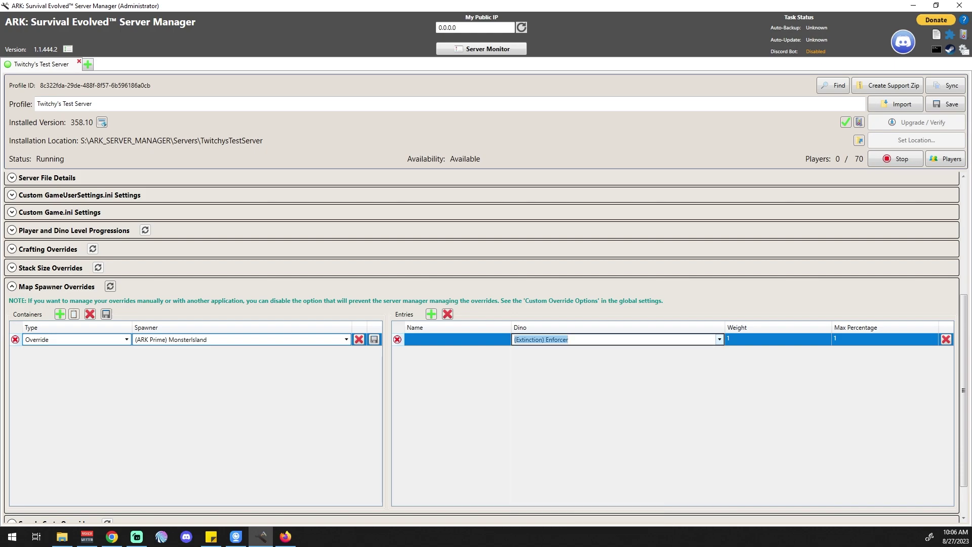
Step: Set the Enforcer entry's weight to 0.5 and its max percentage to 0.005
click(778, 340)
click(885, 339)
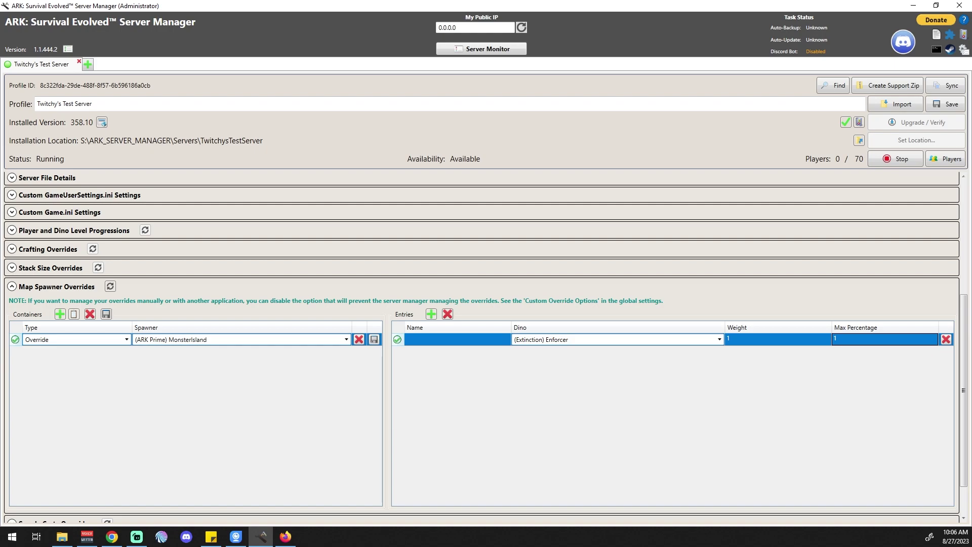
click(778, 339)
click(778, 339)
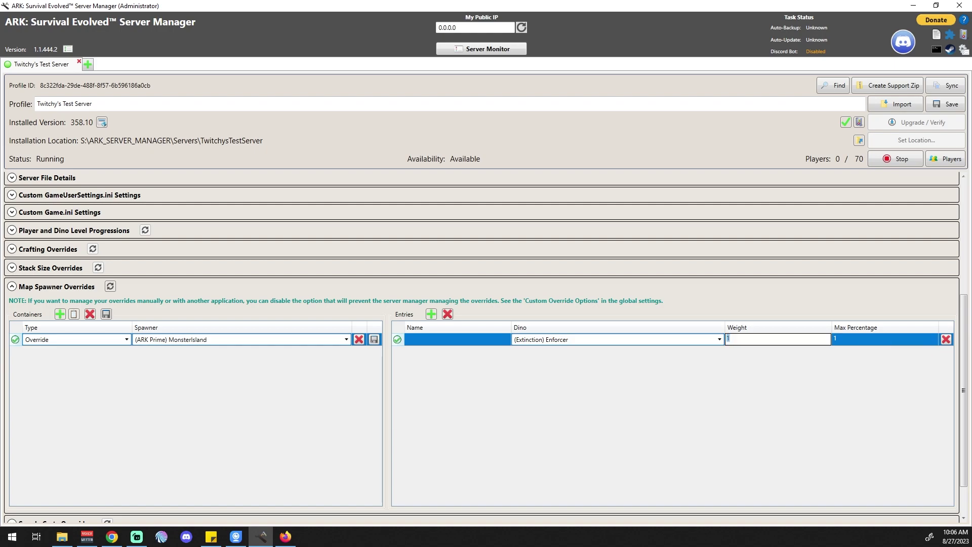
text(.0)
key(Tab)
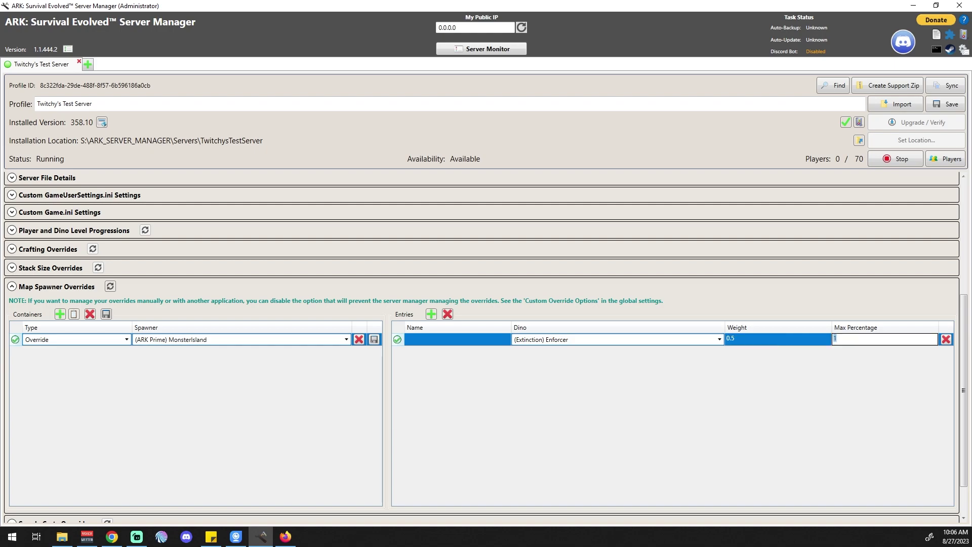
text(.005)
key(Return)
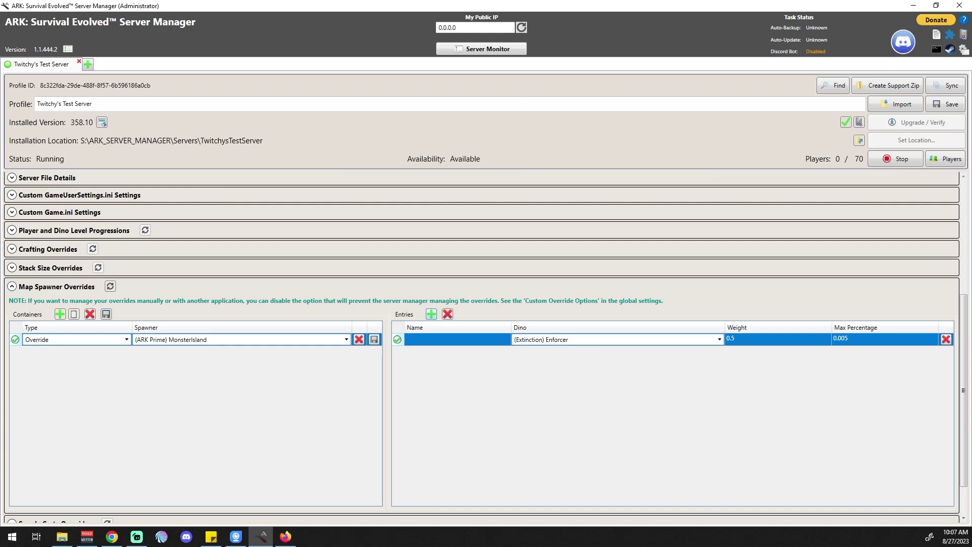
Step: Add a second spawn entry and choose (ARK Prime) Rhyniognatha as its dino
click(432, 314)
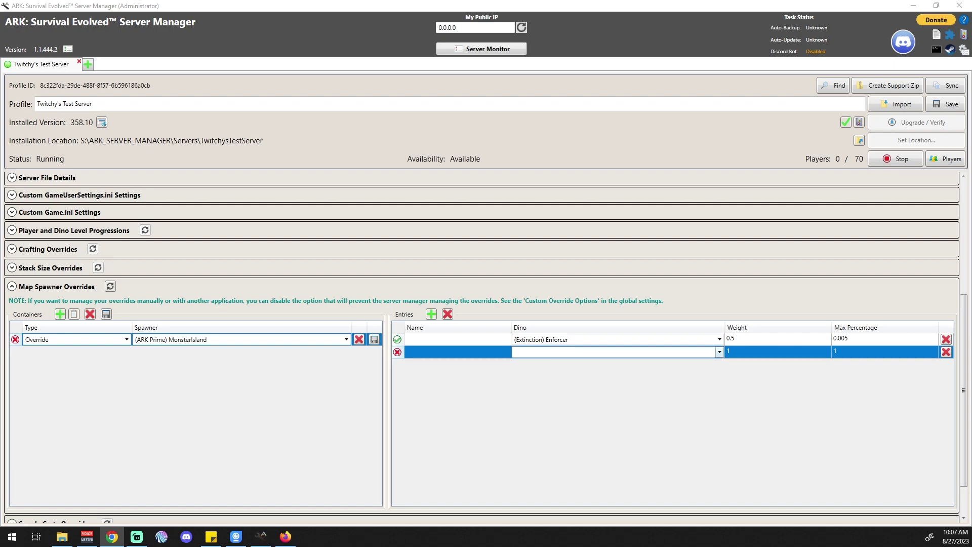
click(719, 352)
scroll(612, 506, up, 20)
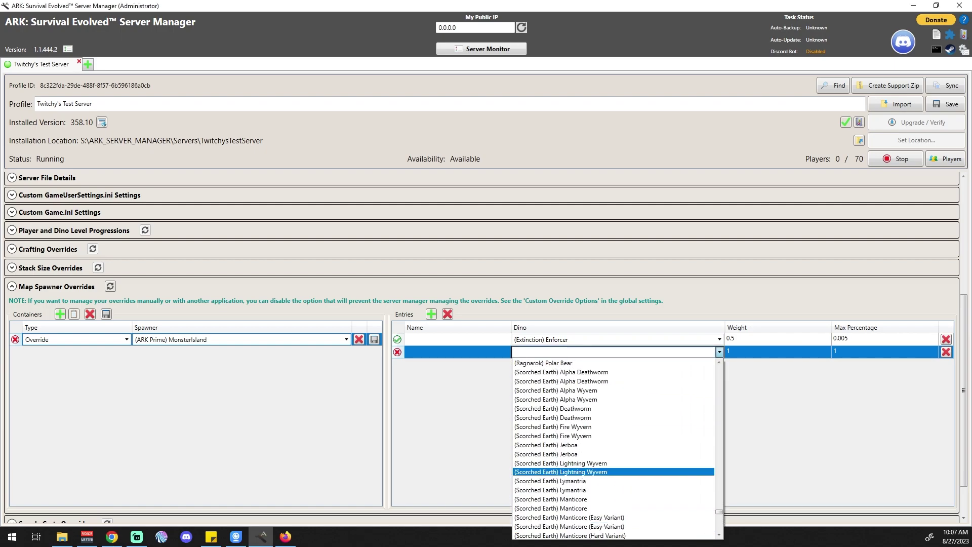
scroll(613, 527, up, 15)
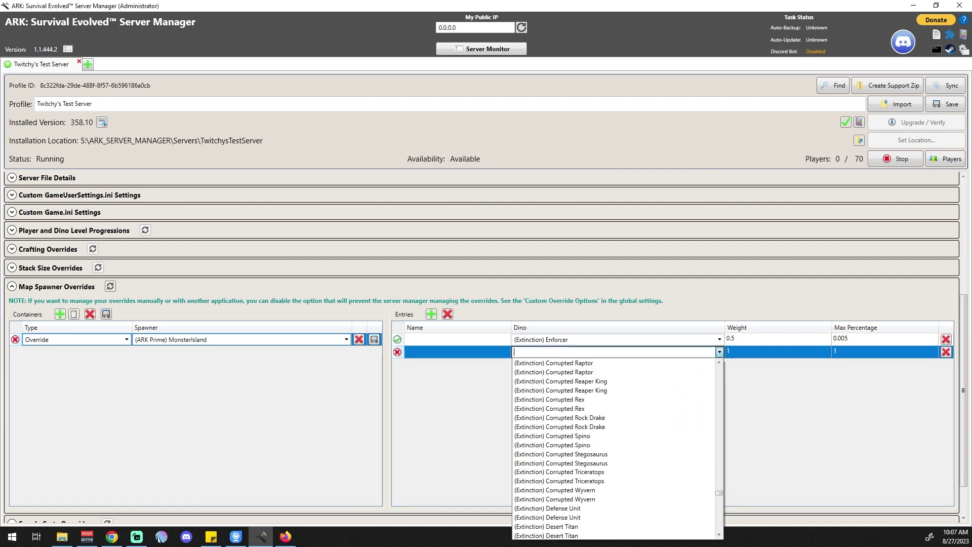
scroll(615, 448, up, 7)
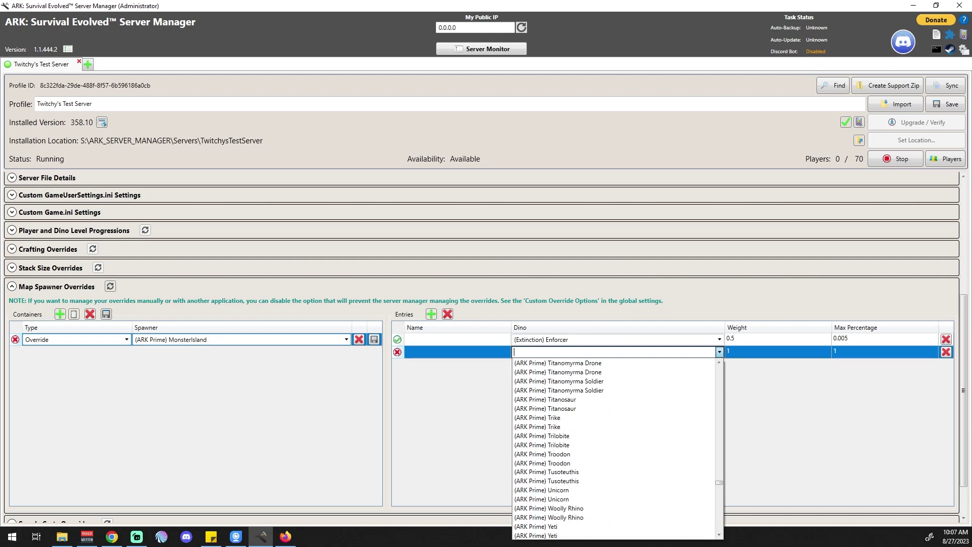
scroll(613, 499, up, 2)
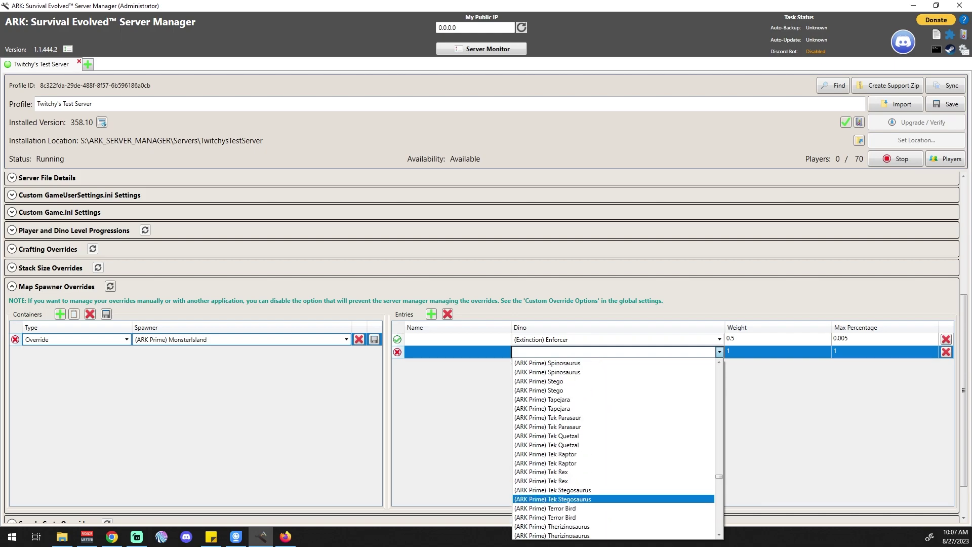
scroll(613, 481, up, 5)
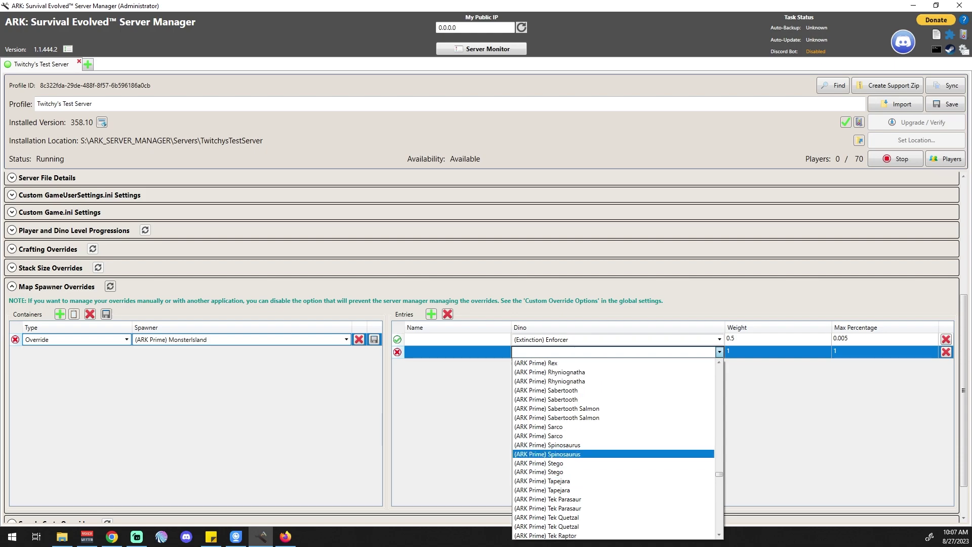
click(613, 436)
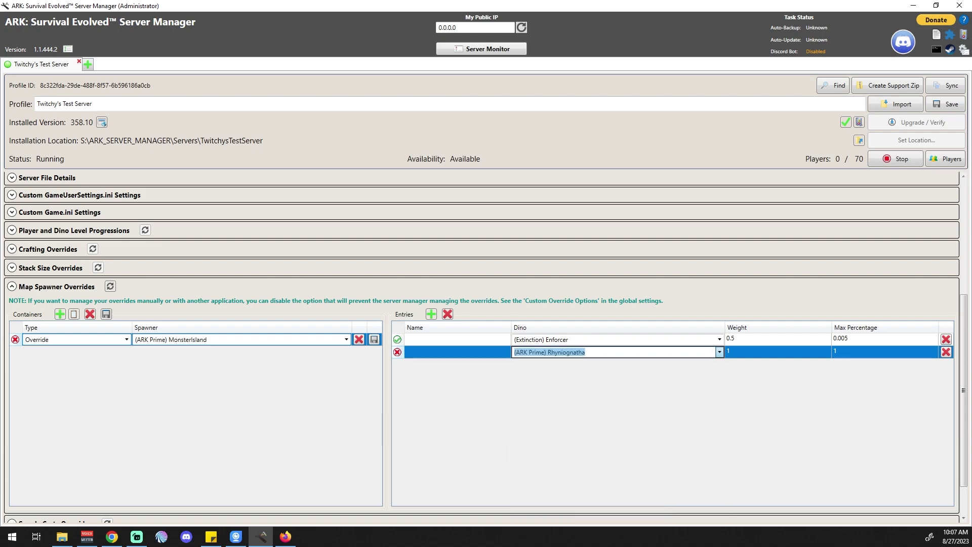
Step: Set the Rhyniognatha entry's weight to 0.5 and its max percentage to 0.005
click(778, 352)
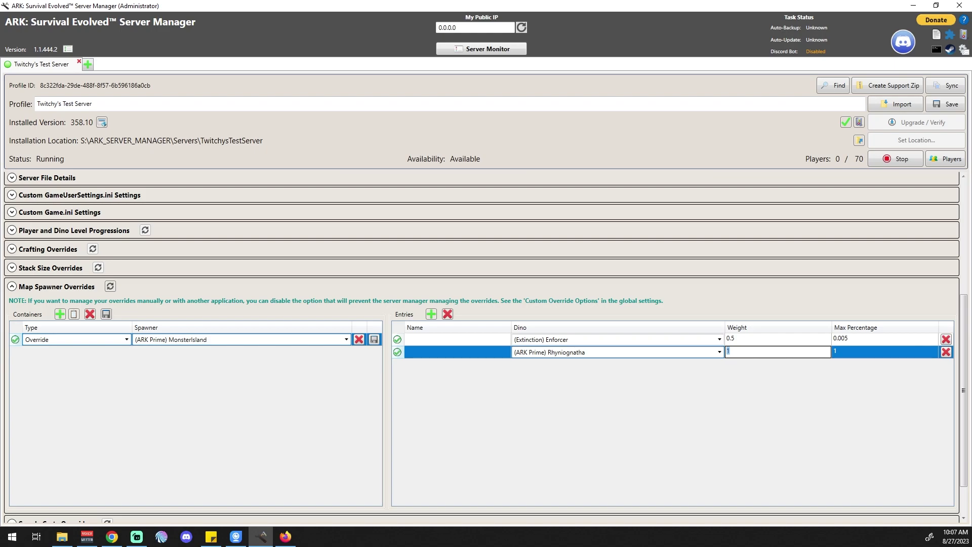
text(.5)
key(Tab)
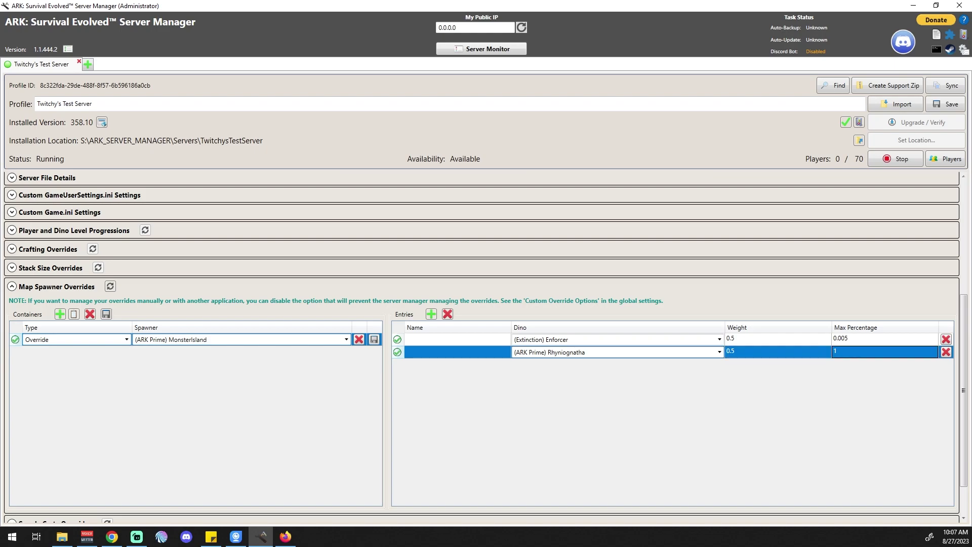
text(.005)
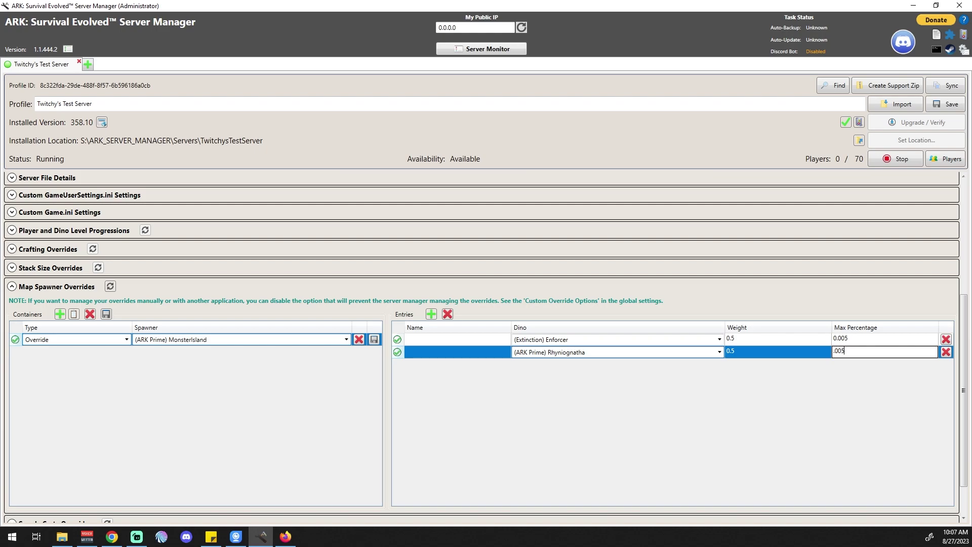
key(Return)
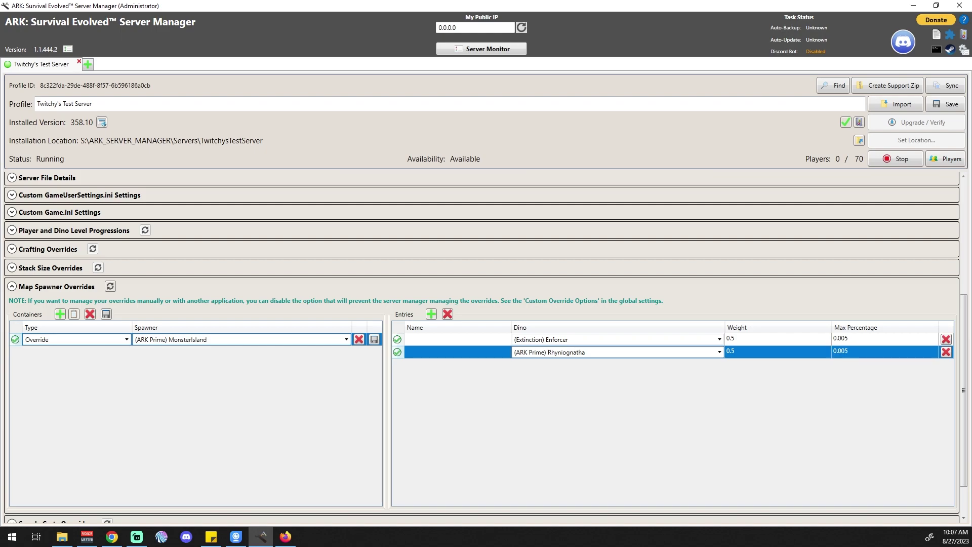
click(598, 312)
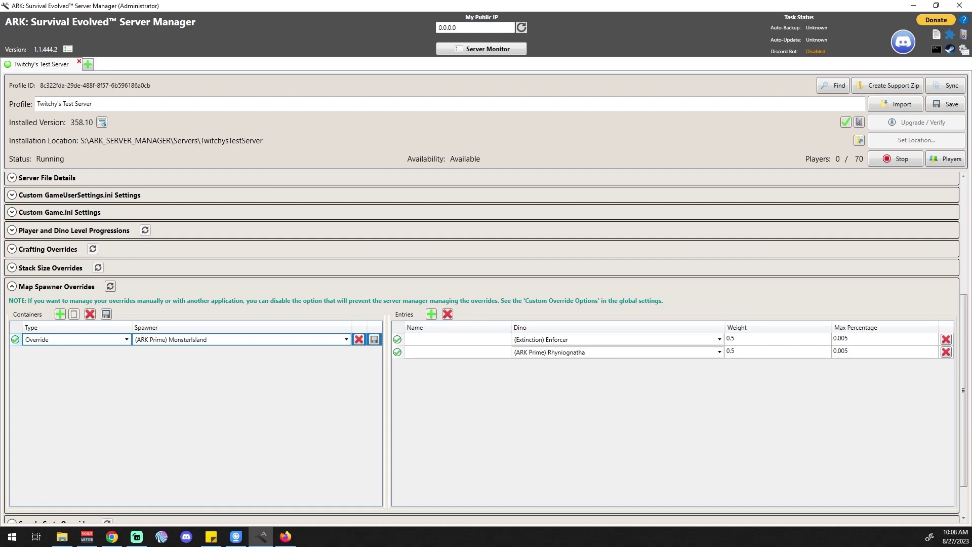
Step: Add a third spawn entry to the MonsterIsland container and look through the creatures available for its dino
click(431, 314)
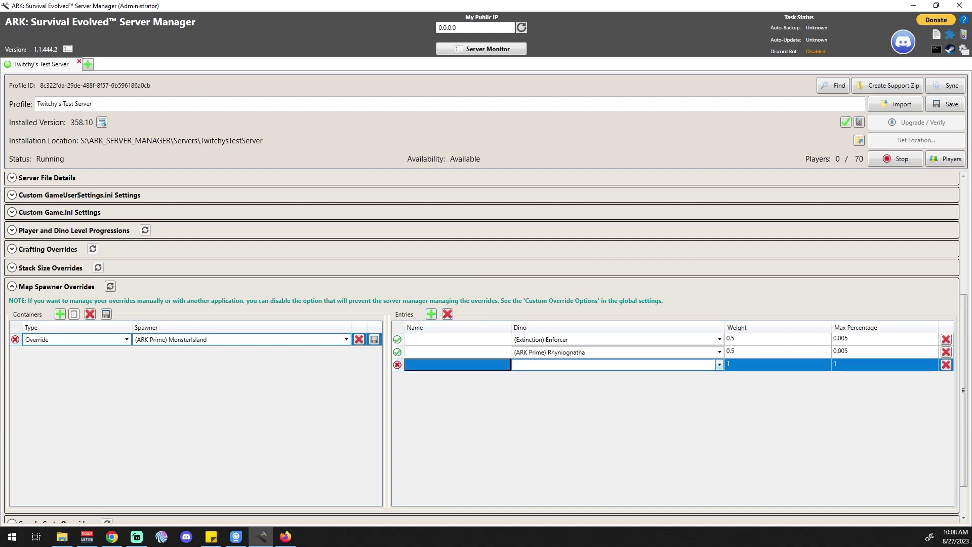
click(719, 364)
scroll(608, 336, up, 5)
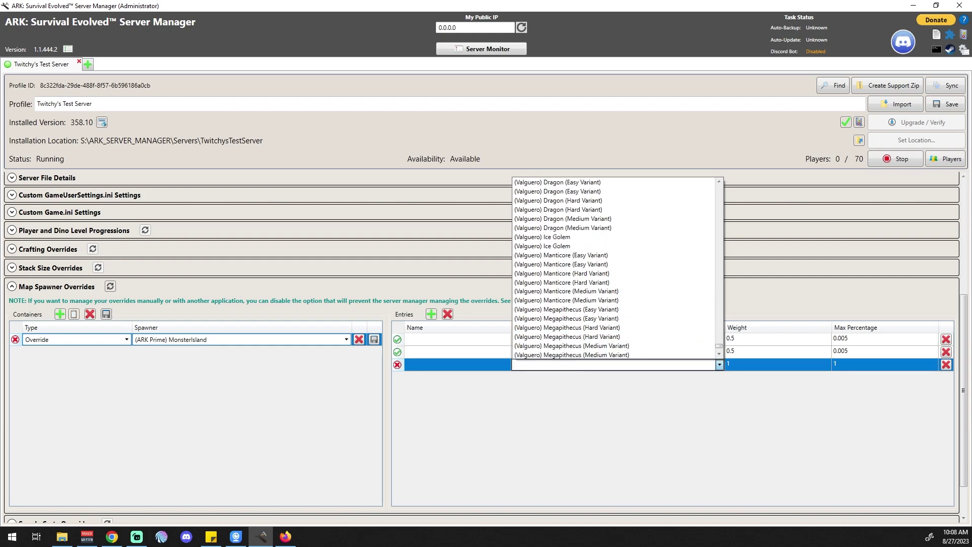
scroll(607, 337, up, 6)
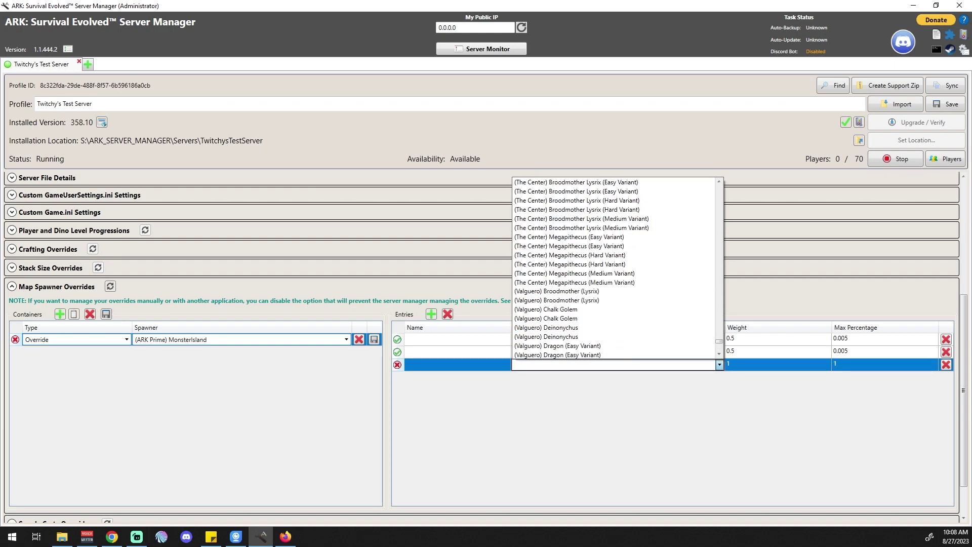
scroll(608, 337, up, 2)
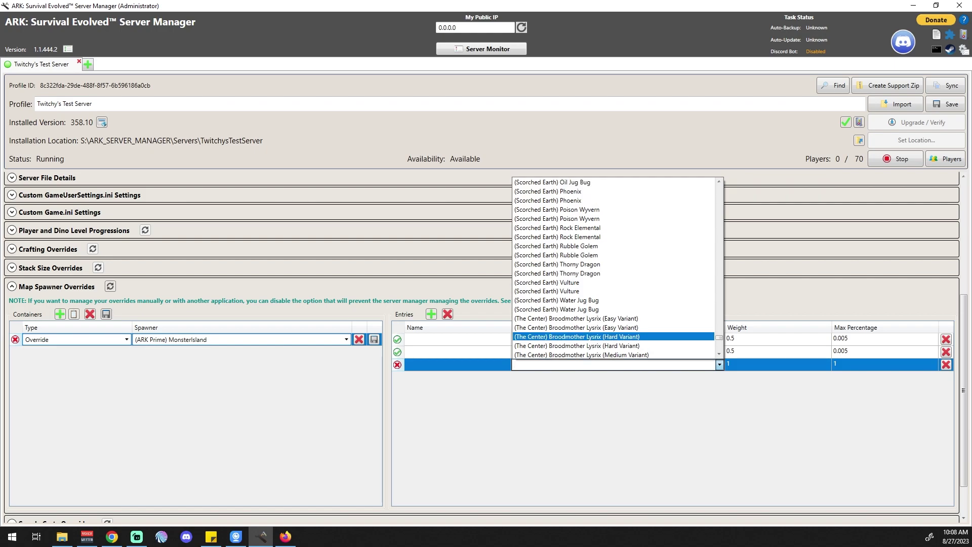
scroll(608, 337, up, 1)
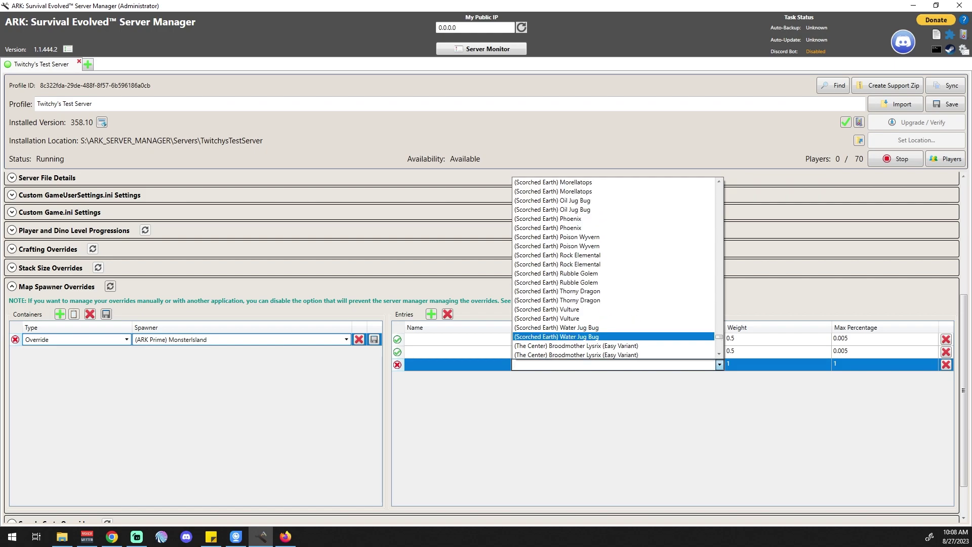
scroll(608, 337, up, 1)
scroll(608, 337, up, 4)
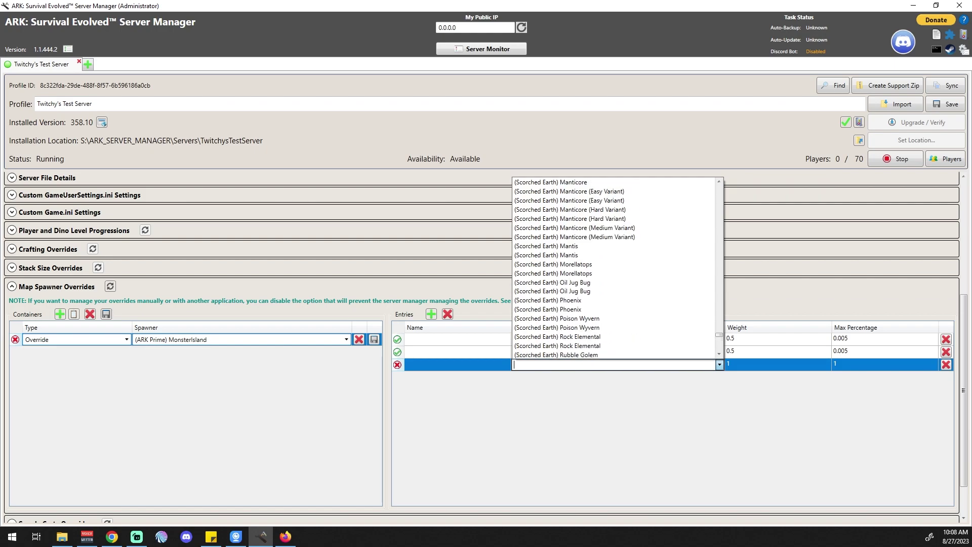
scroll(608, 336, up, 7)
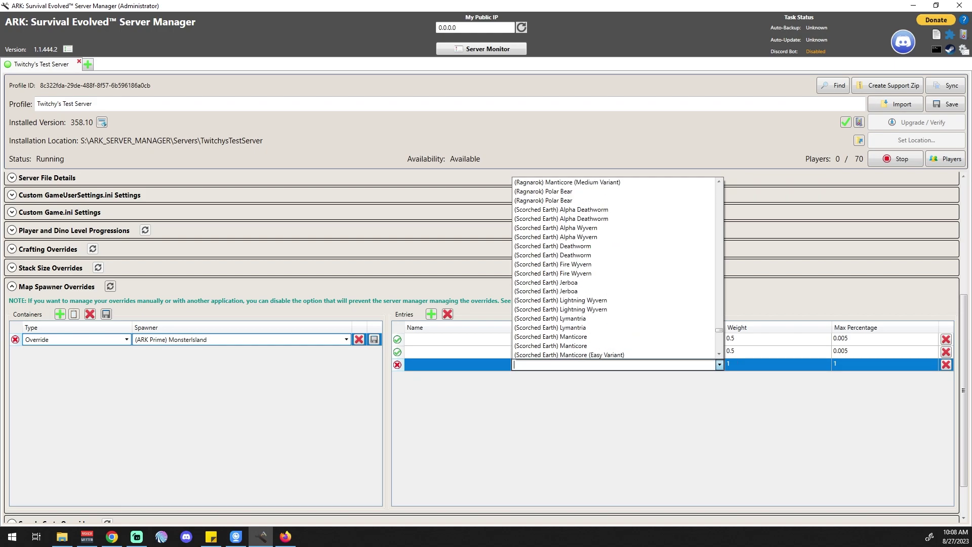
scroll(608, 337, up, 3)
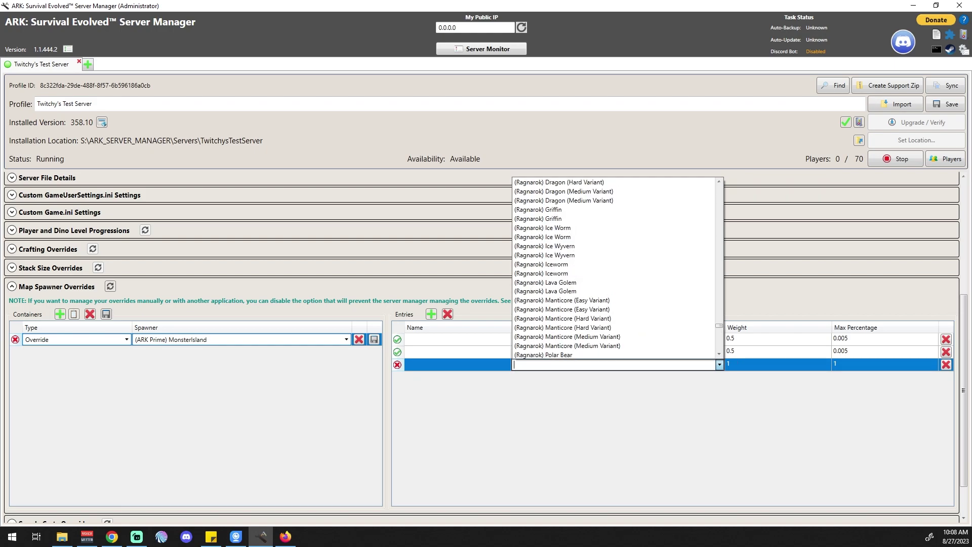
scroll(608, 336, up, 3)
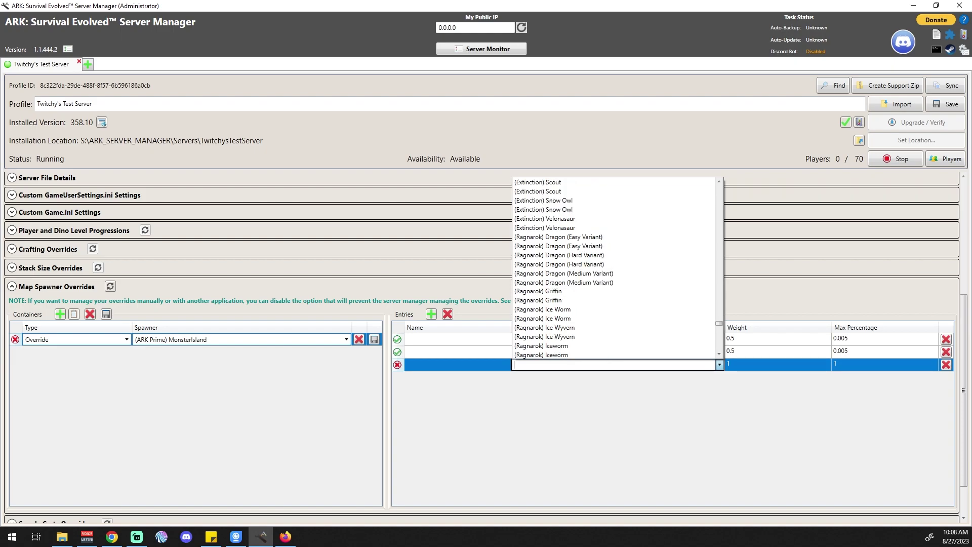
scroll(608, 336, up, 2)
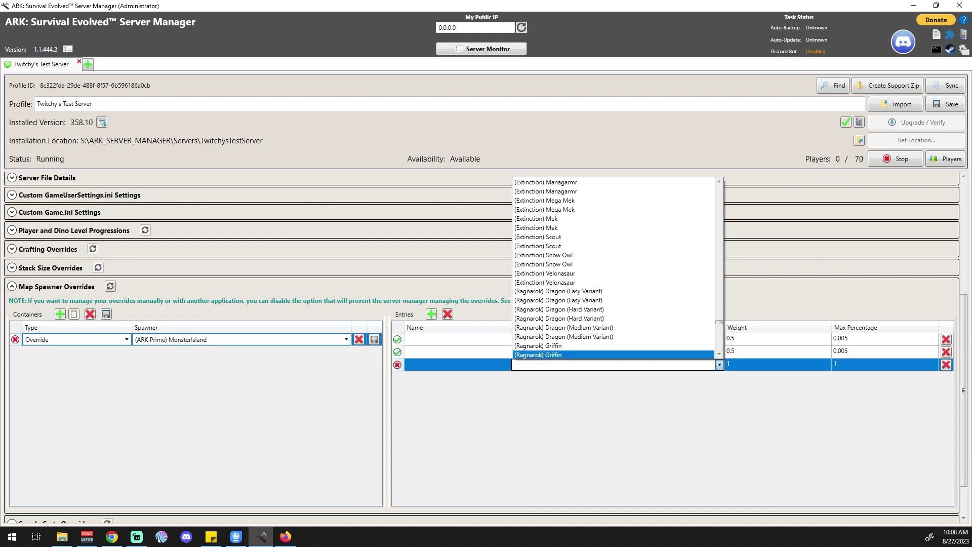
scroll(608, 337, up, 12)
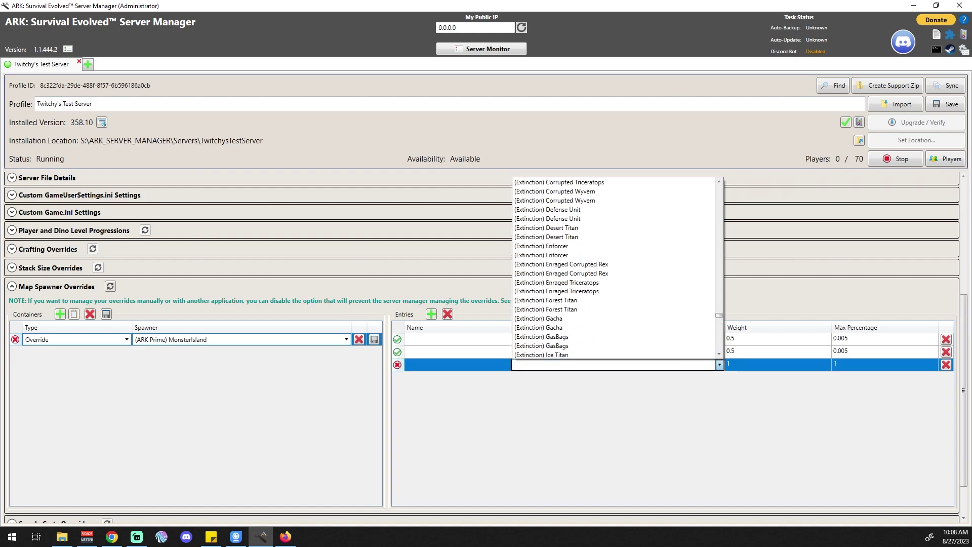
scroll(608, 337, up, 12)
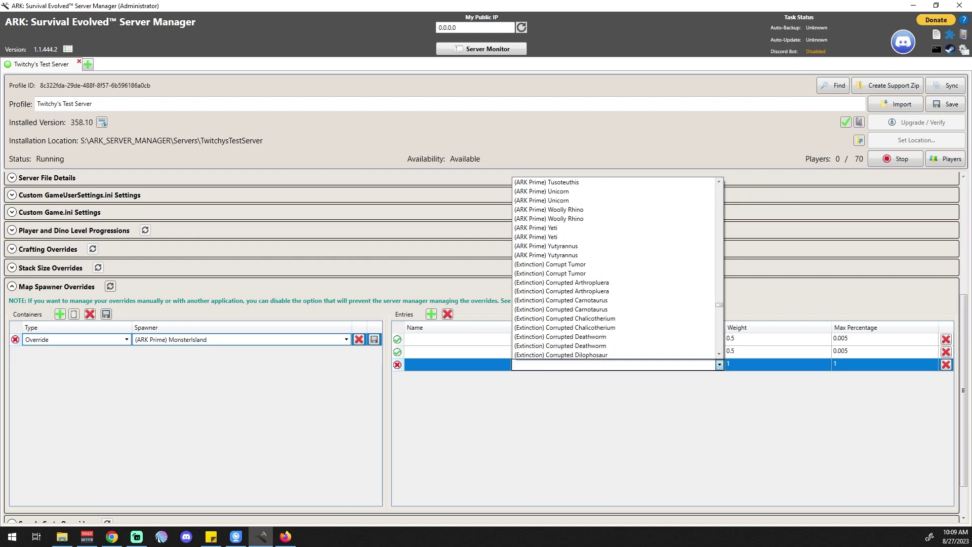
scroll(608, 336, up, 5)
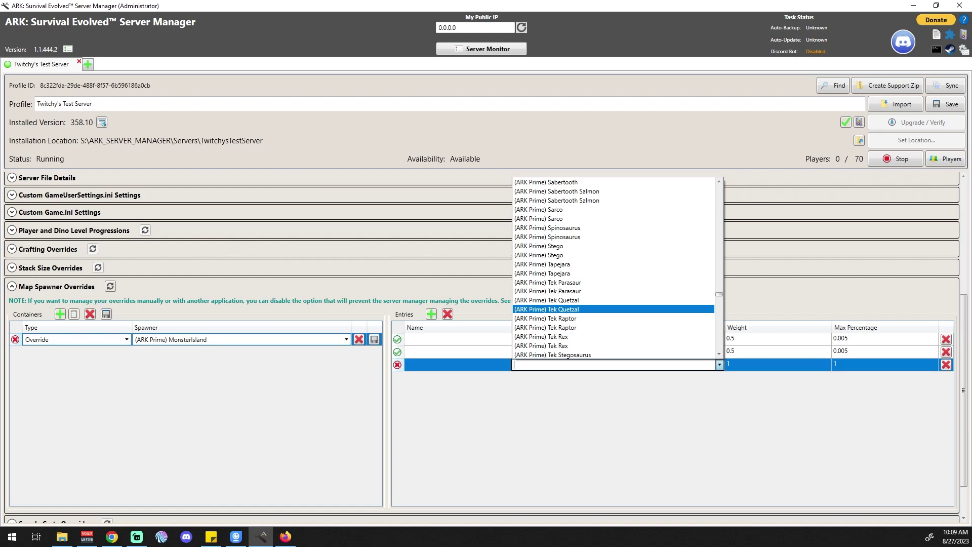
scroll(608, 309, up, 16)
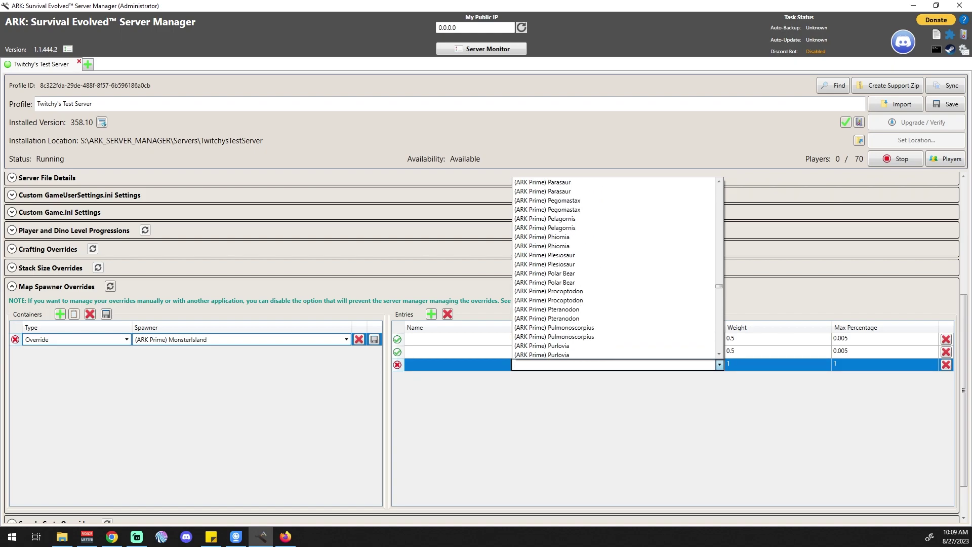
scroll(571, 337, up, 20)
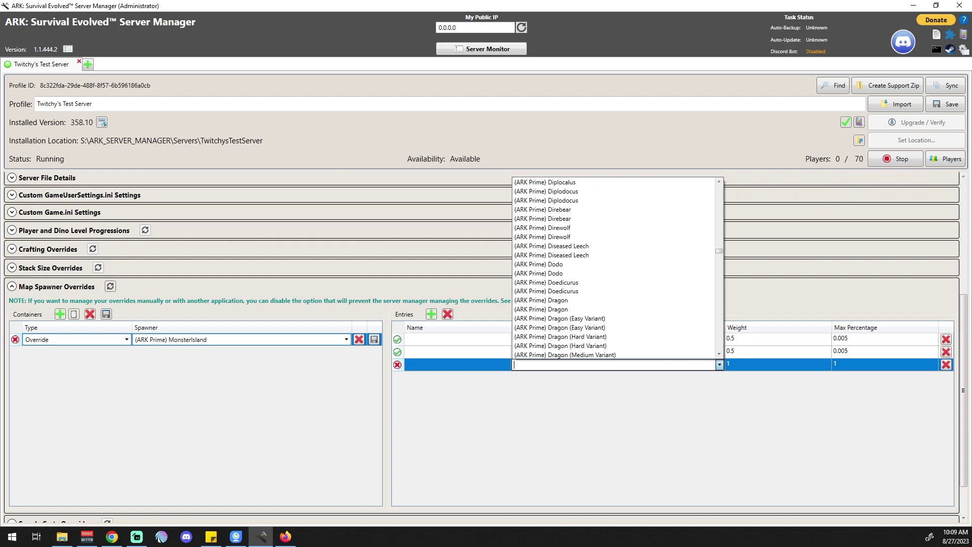
scroll(571, 334, up, 20)
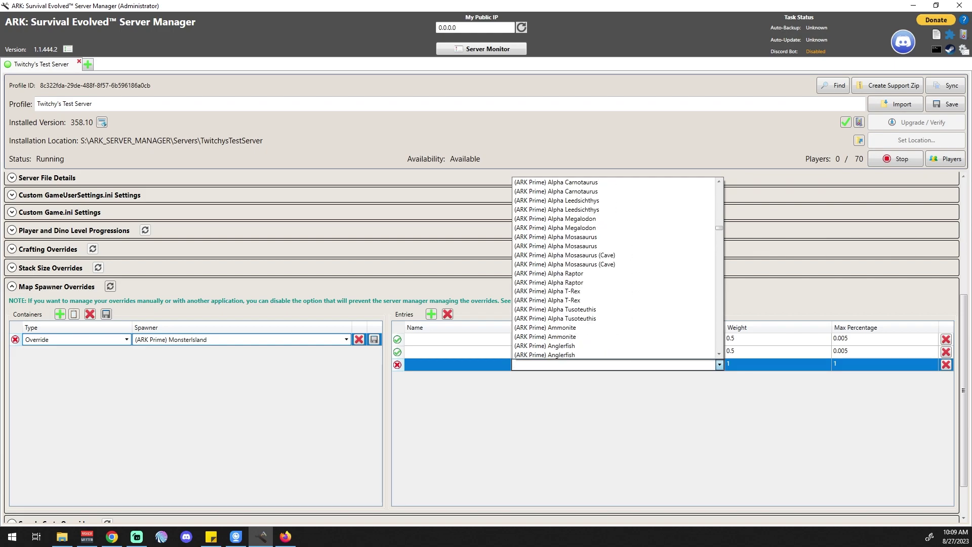
scroll(571, 332, up, 3)
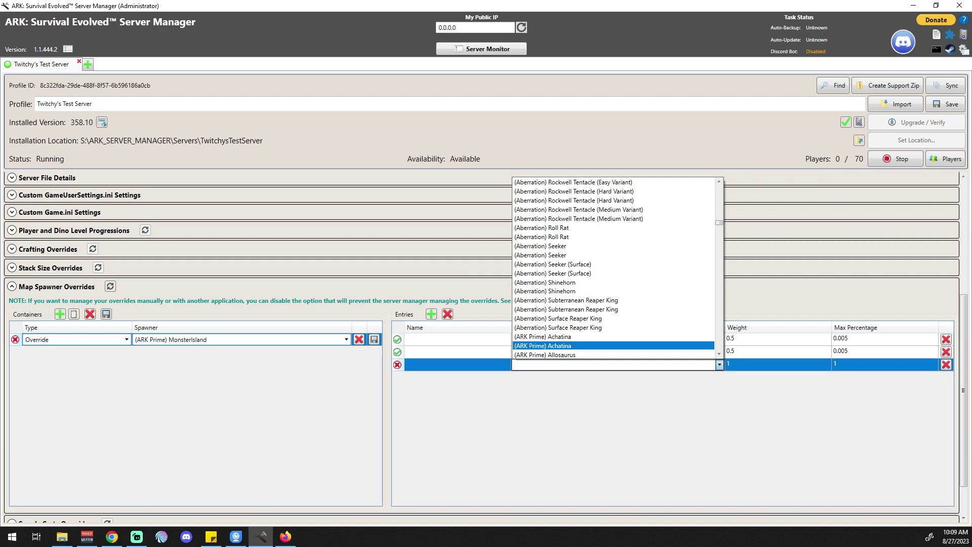
scroll(572, 335, up, 20)
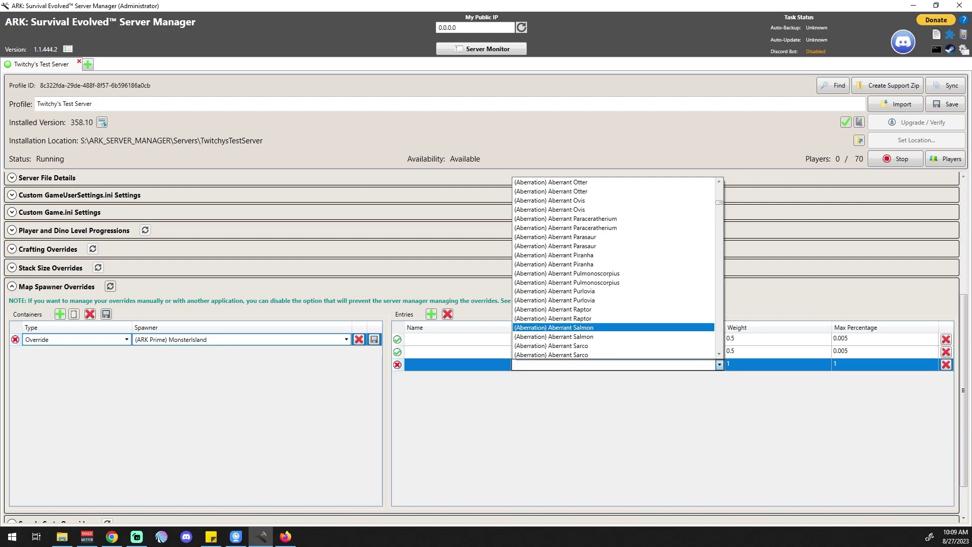
scroll(571, 329, up, 20)
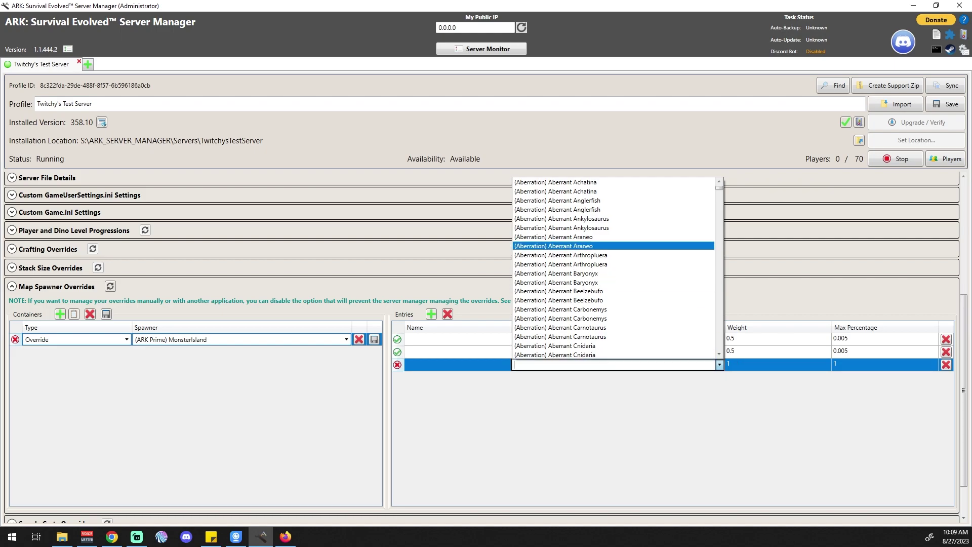
Step: Paste the copied class name LionFishLion_Character_BP_C as the third entry's dino
click(542, 364)
right_click(542, 365)
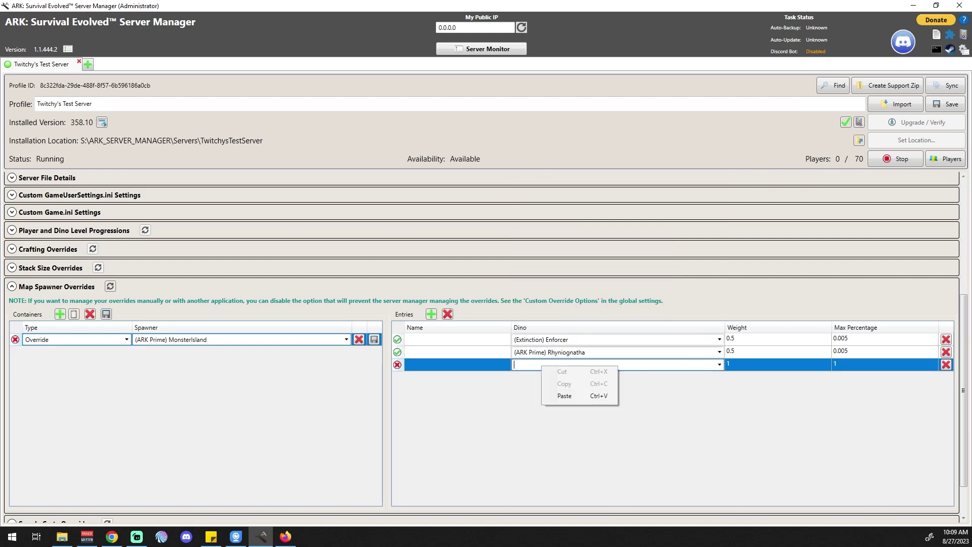
click(564, 396)
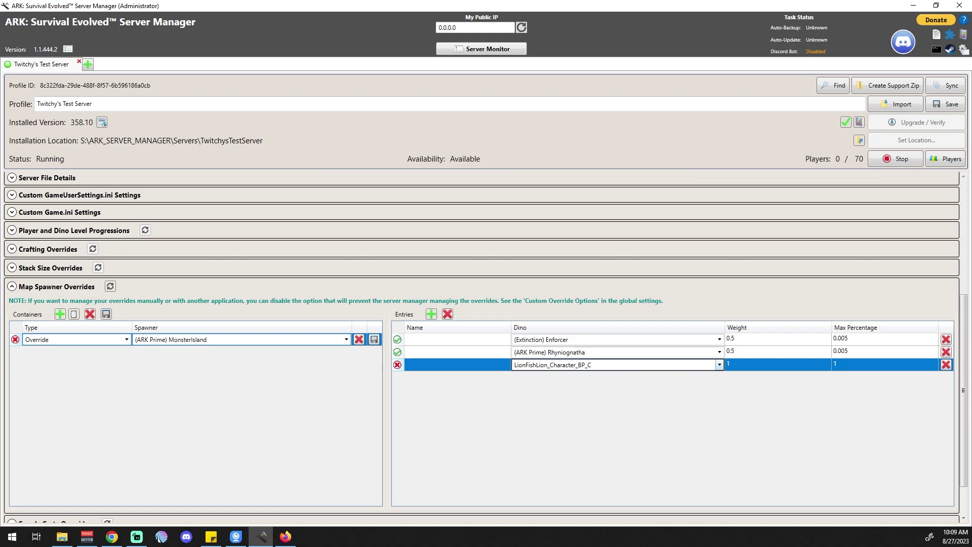
Step: Set the LionFishLion_Character_BP_C entry's weight to 0.05 and its max percentage to 0.005
click(743, 365)
double_click(743, 364)
click(743, 365)
double_click(743, 364)
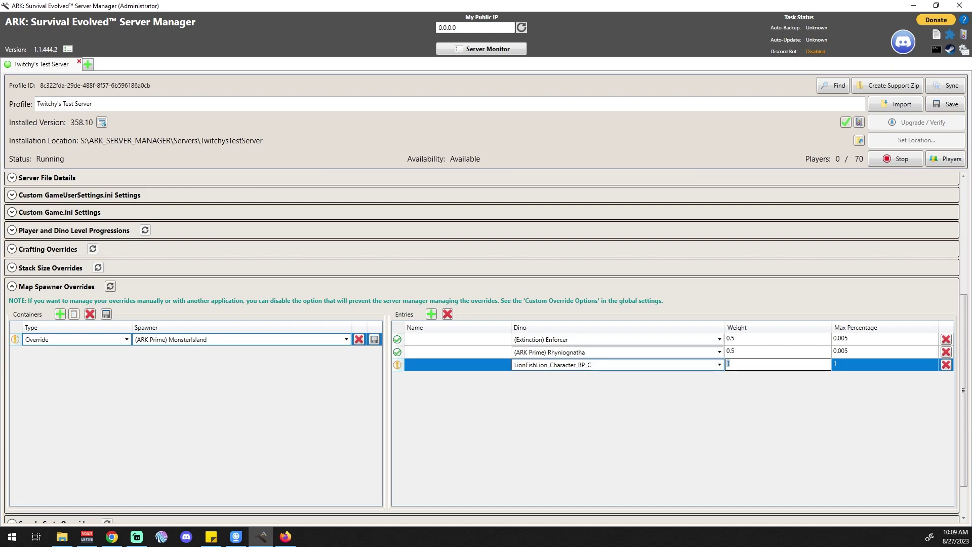
text(.05)
key(Tab)
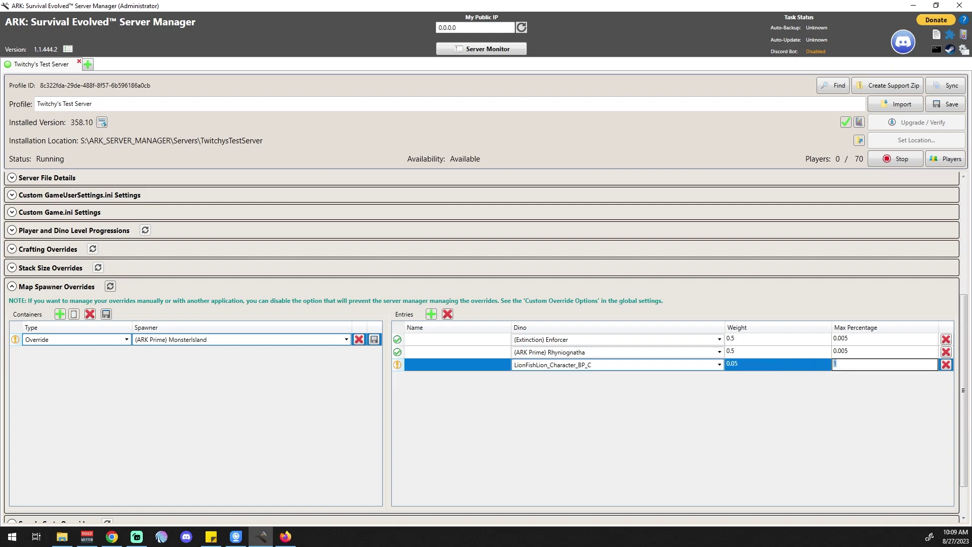
text(.005)
key(Return)
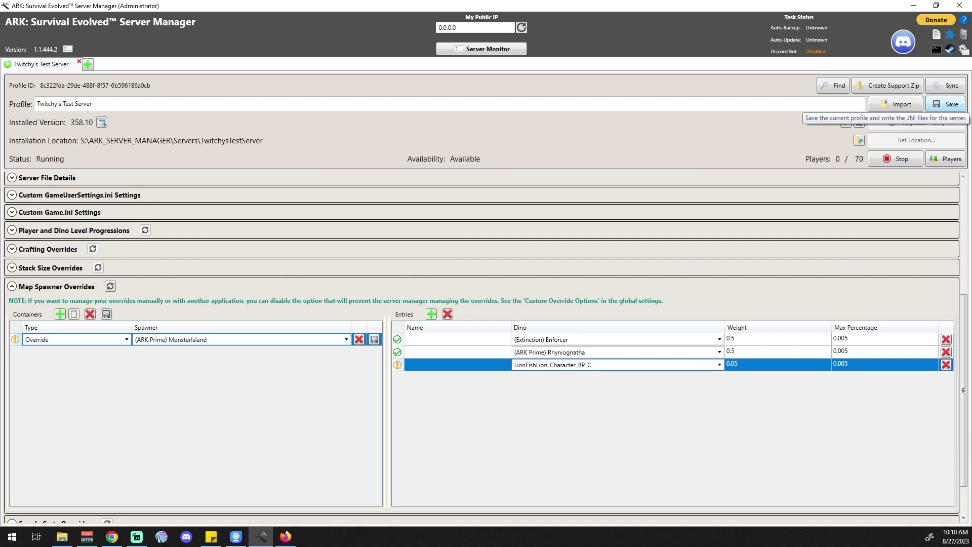
Step: Save the server profile and review the generated settings line for all map spawn containers through to its end
click(947, 104)
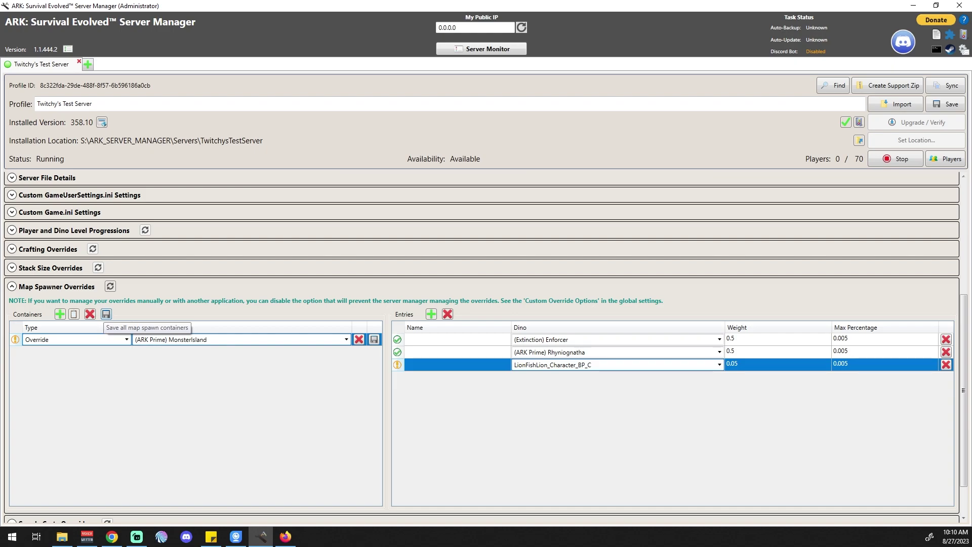
click(106, 314)
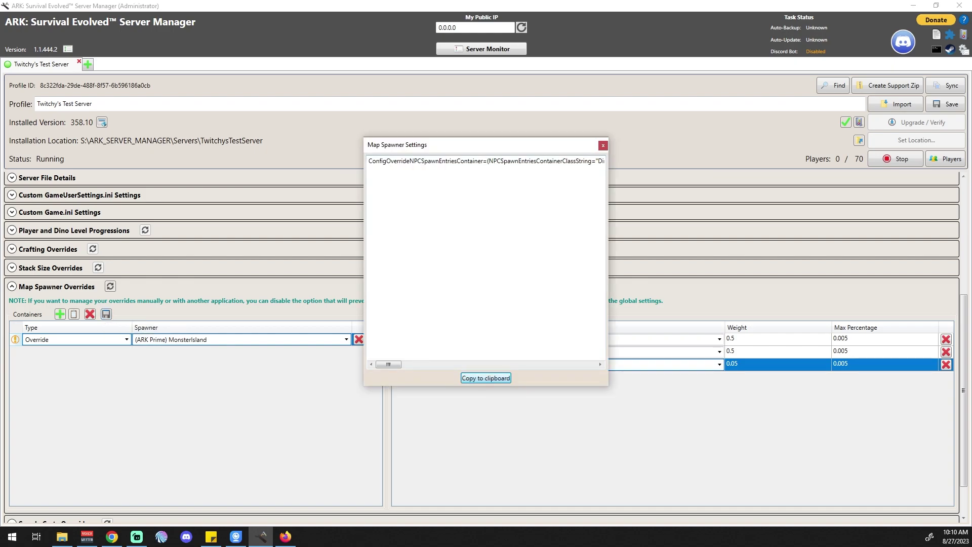
drag(388, 364, 583, 364)
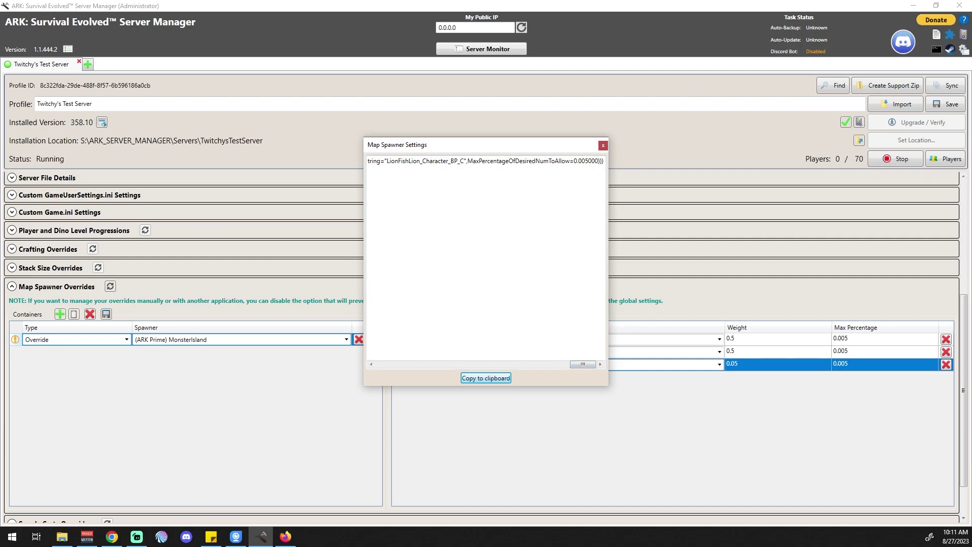
click(603, 145)
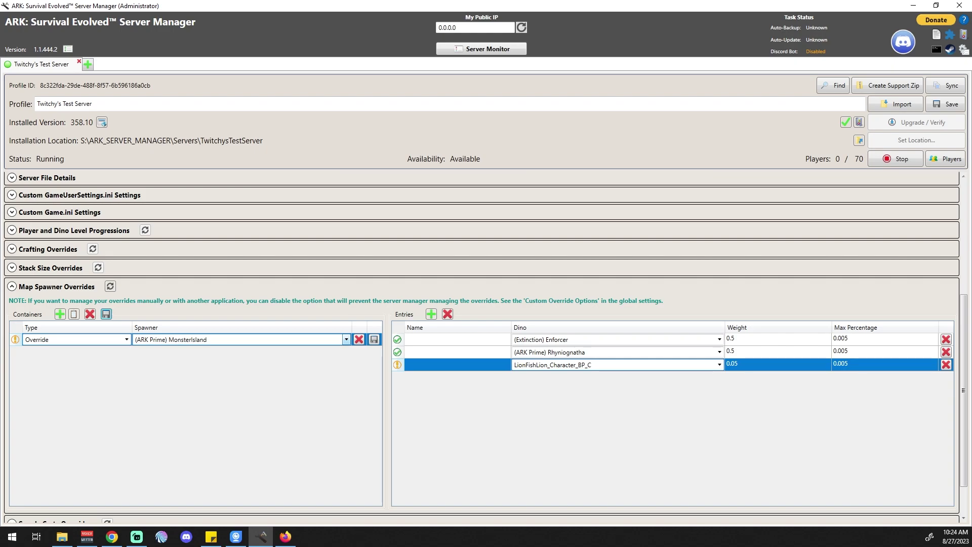
Step: Look through the spawners available for the MonsterIsland container, from the ARK Prime group through Extinction and PGM to Ragnarok
click(346, 339)
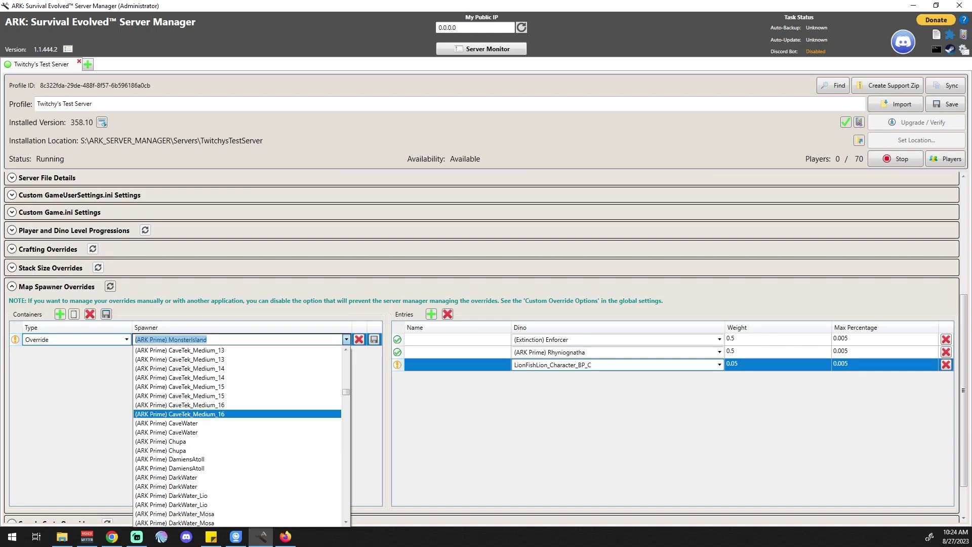
scroll(237, 414, down, 4)
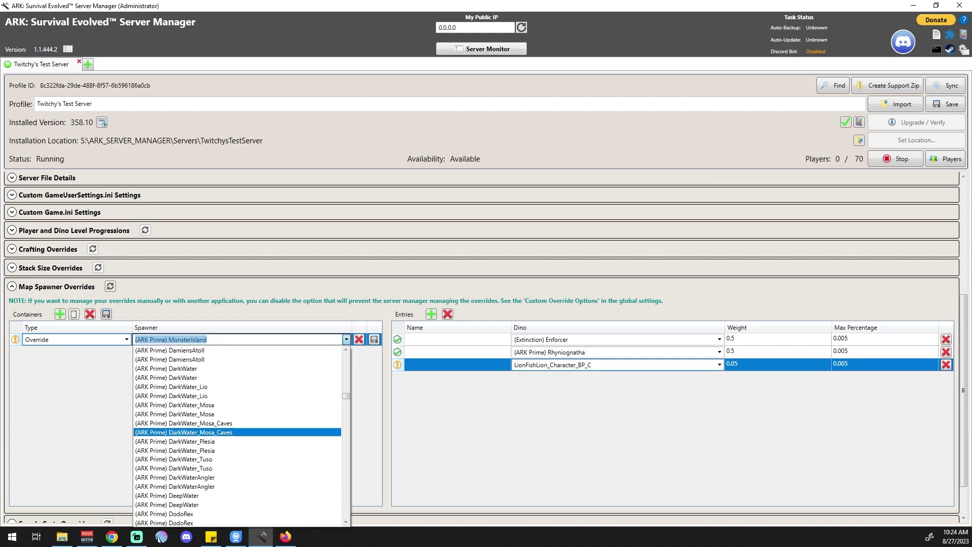
scroll(237, 432, down, 6)
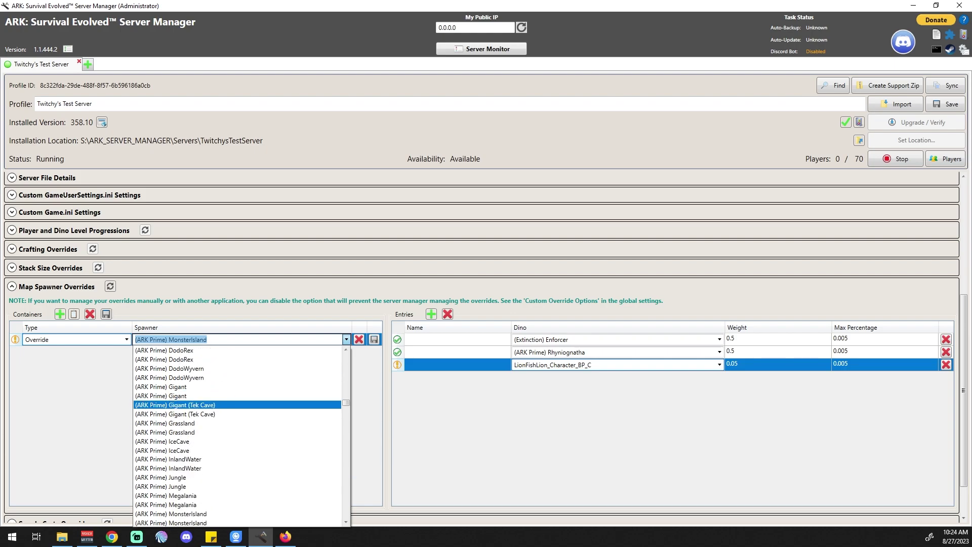
scroll(237, 436, down, 15)
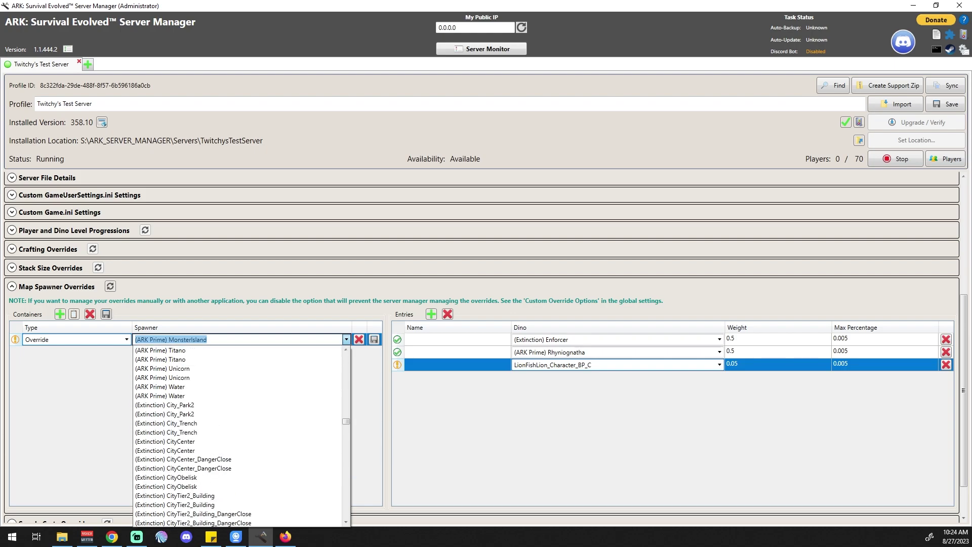
scroll(238, 435, down, 4)
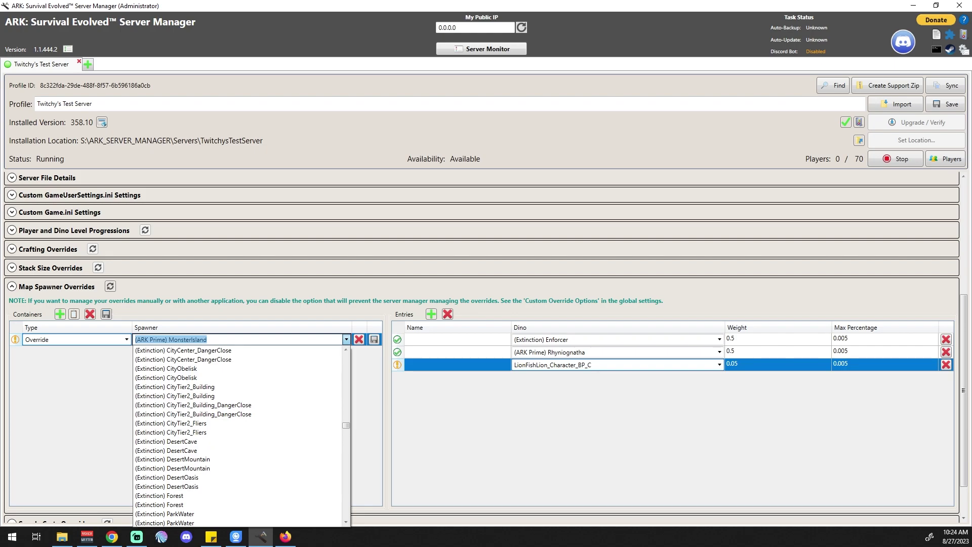
scroll(237, 432, down, 6)
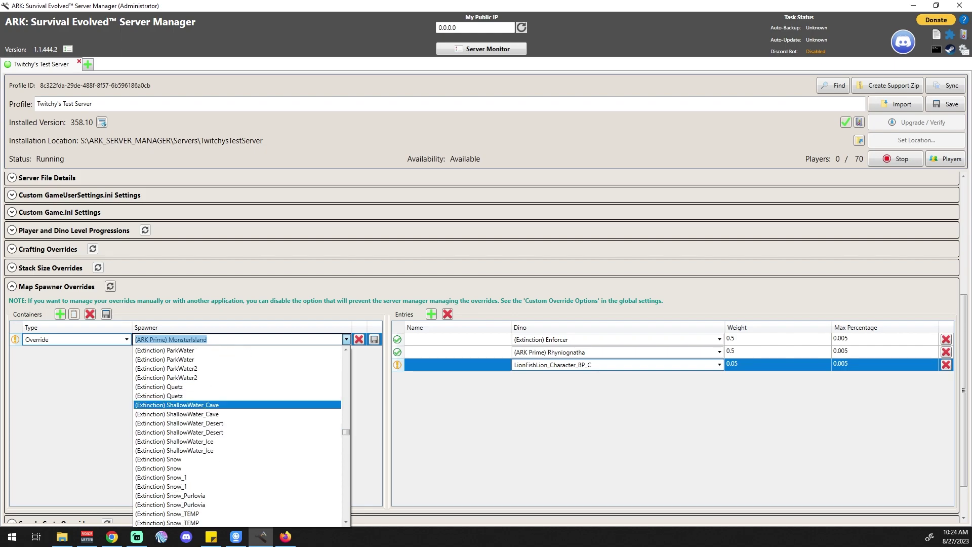
scroll(237, 432, down, 8)
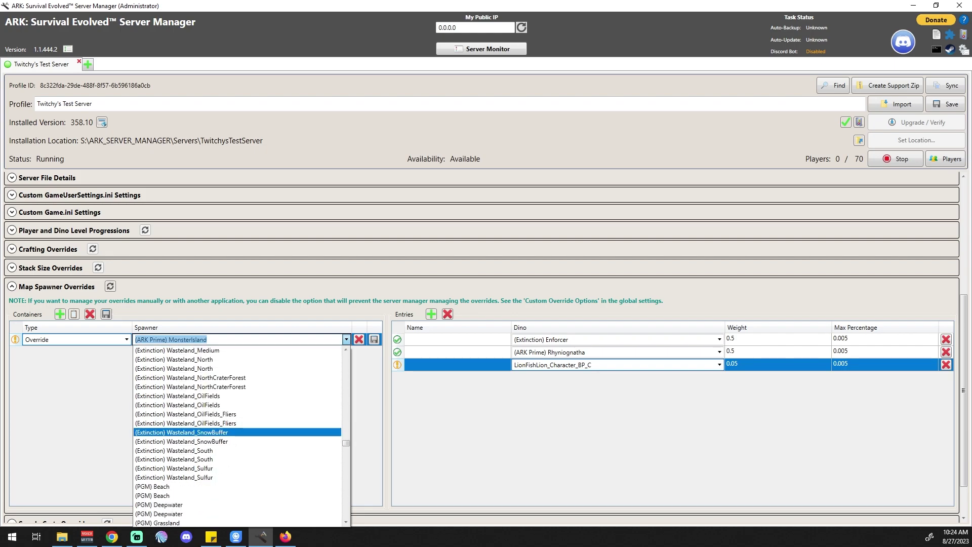
scroll(237, 432, down, 7)
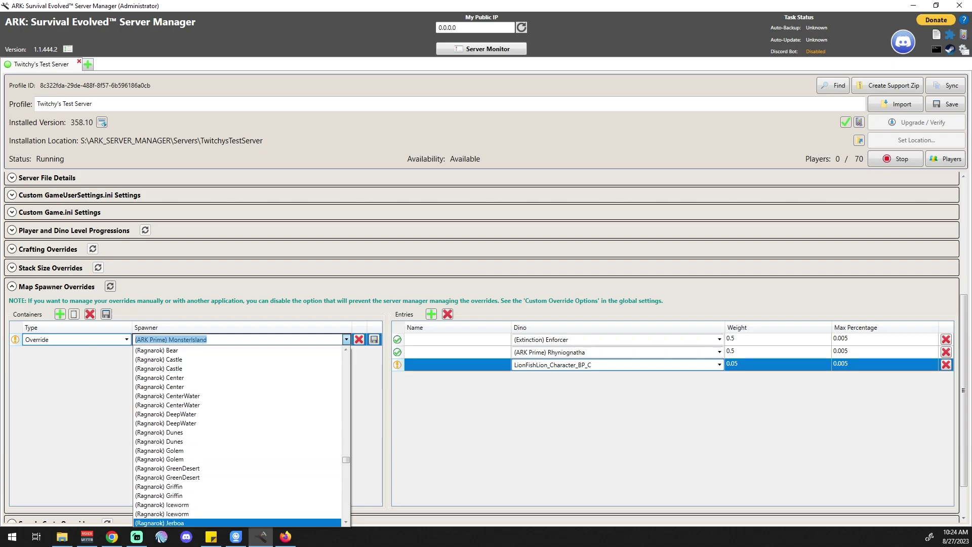
Step: Switch to Firefox and open the modded Fjordur creature spawn map from the ARK wiki's Data maps page
click(285, 536)
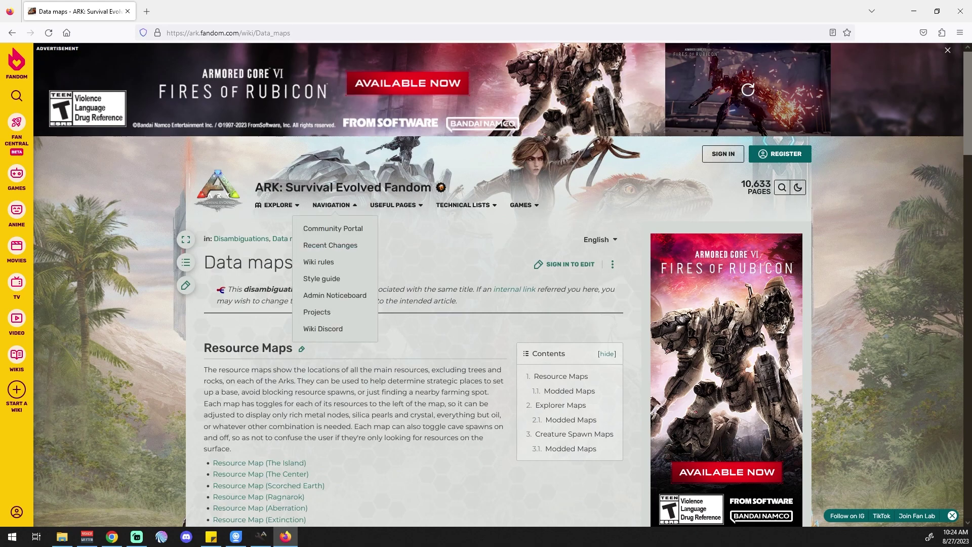
scroll(314, 304, down, 20)
scroll(314, 304, up, 10)
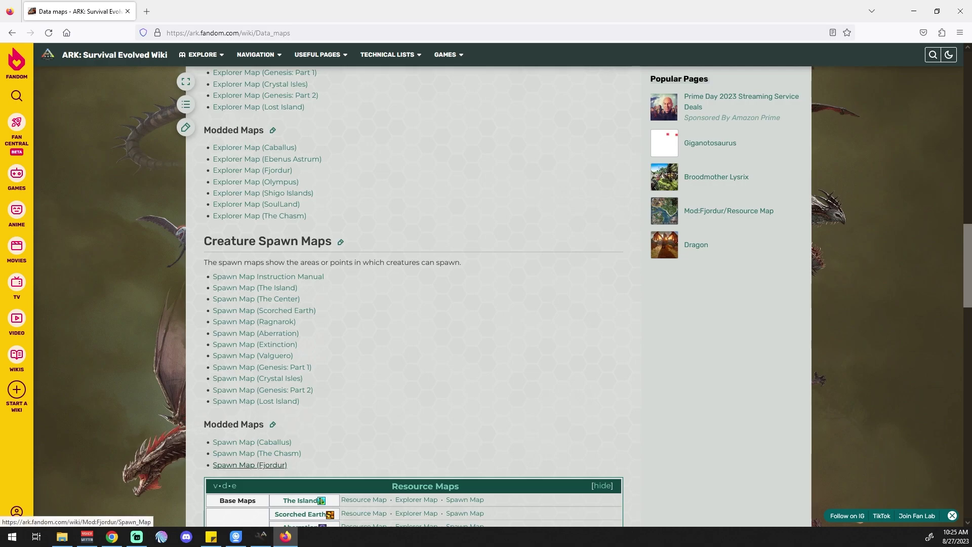
click(250, 465)
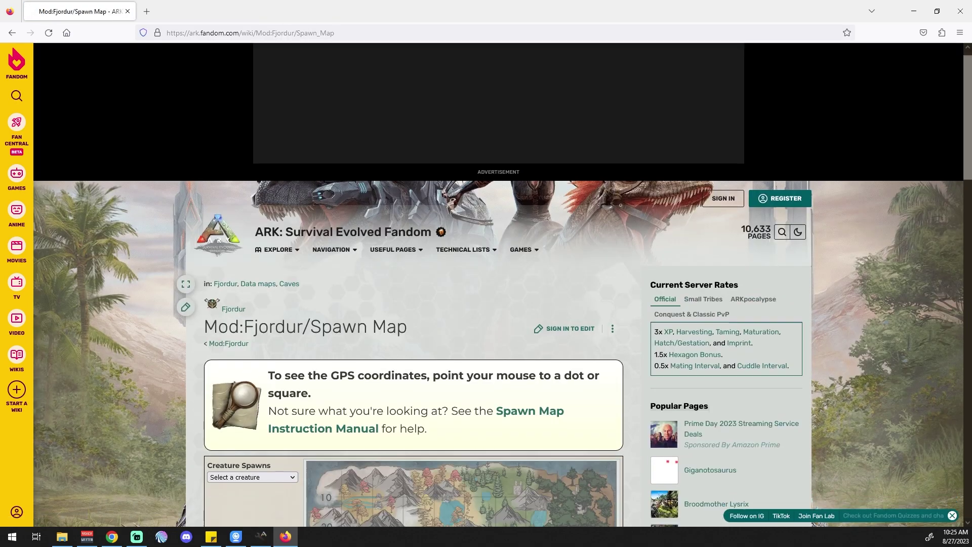
scroll(380, 359, down, 5)
scroll(380, 360, down, 2)
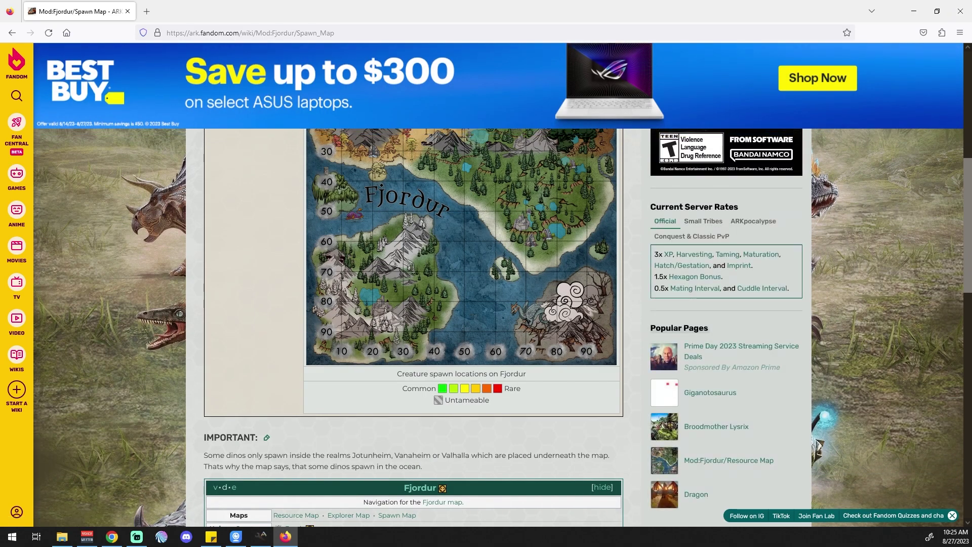
scroll(448, 248, up, 2)
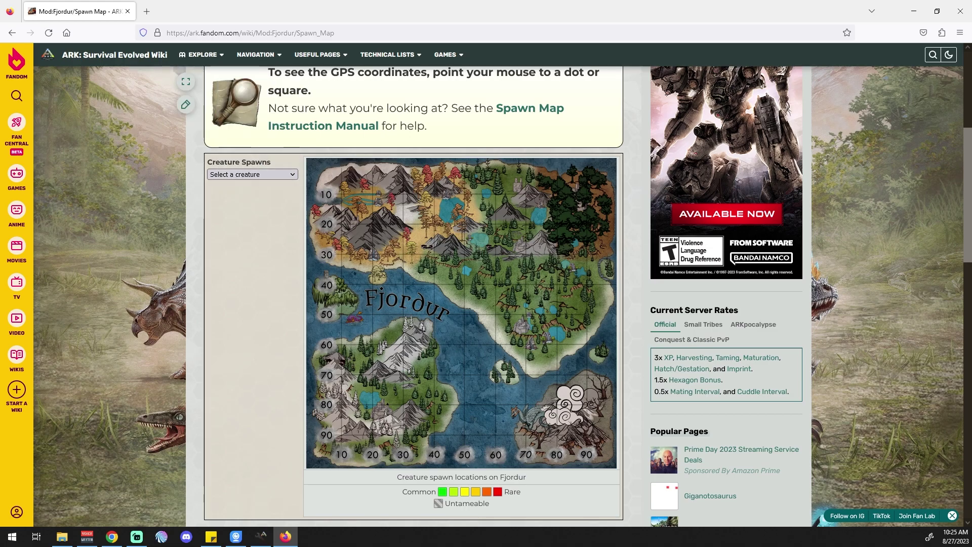
Step: Display the Rex spawn locations on the Fjordur creature spawn map
click(252, 174)
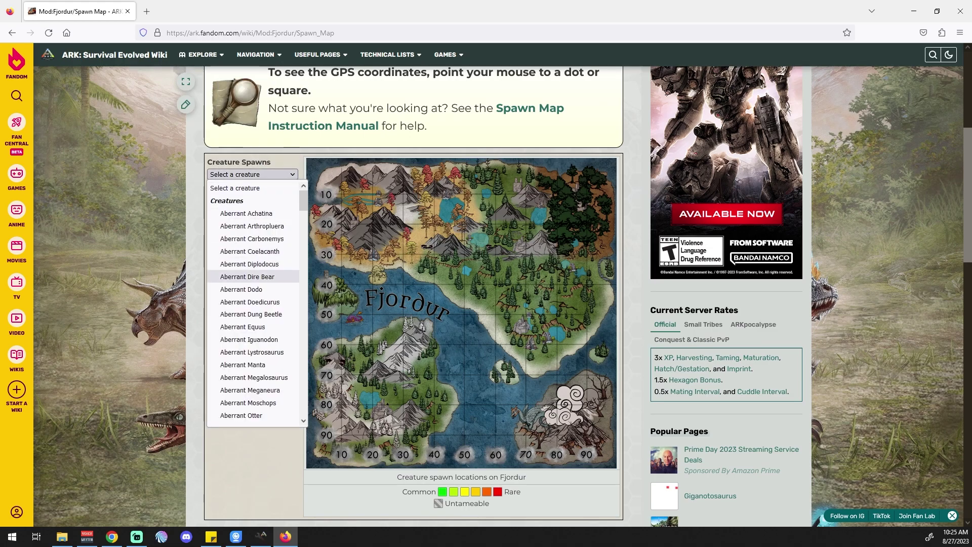
scroll(253, 304, down, 20)
scroll(253, 314, down, 20)
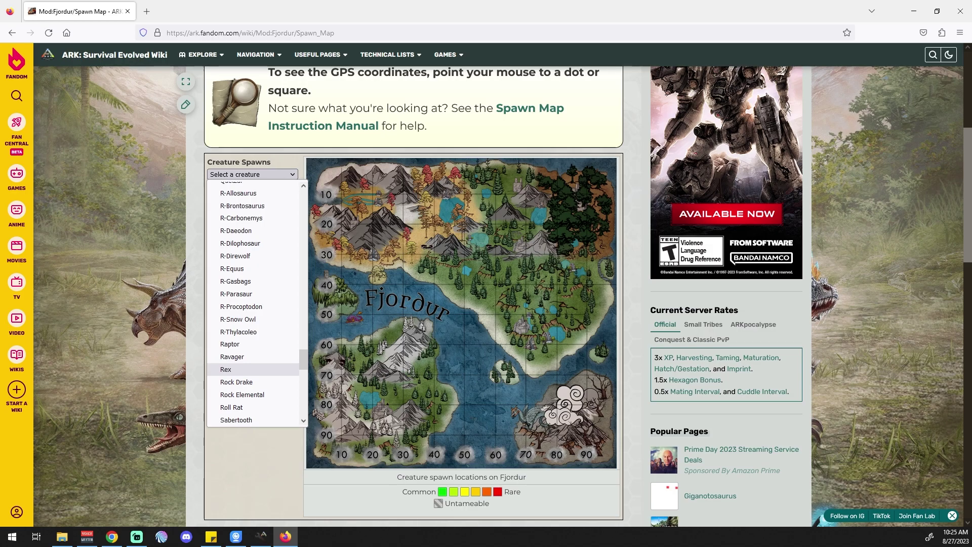
click(225, 369)
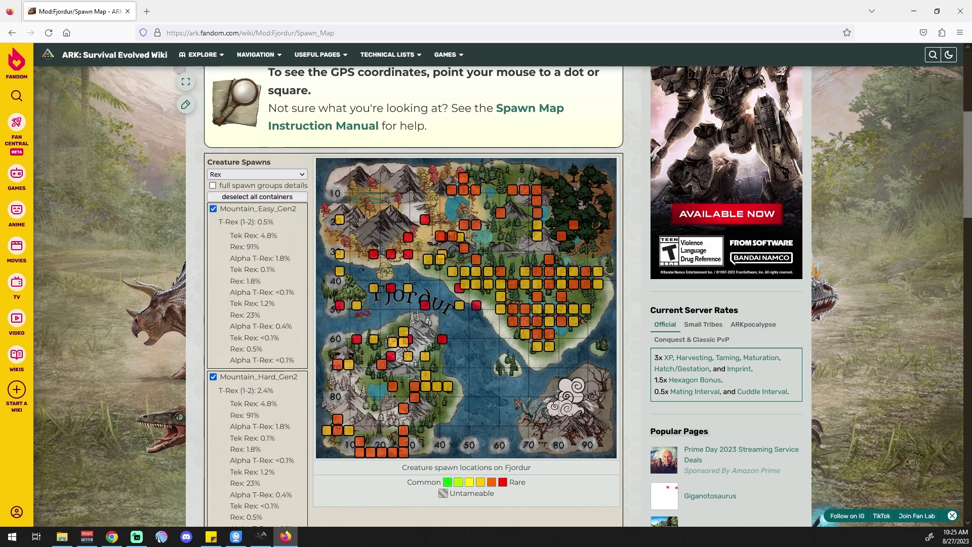
Step: Hide the Mountain_Easy_Gen2, Mountain_Hard_Gen2, GardensMountain_Gen2, Mountain and Grassland containers on the Rex spawn map one by one
scroll(440, 202, down, 1)
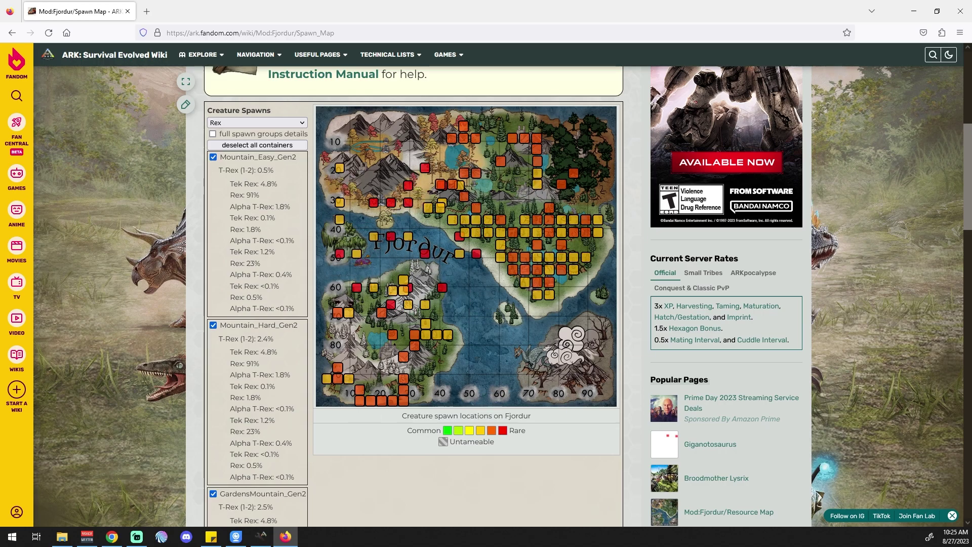
click(214, 157)
scroll(441, 254, down, 1)
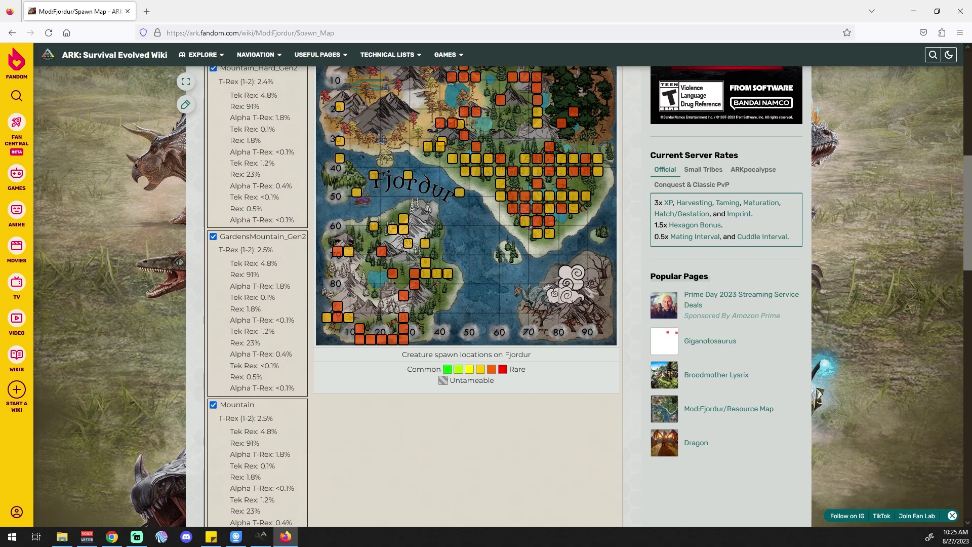
scroll(441, 254, up, 2)
click(213, 223)
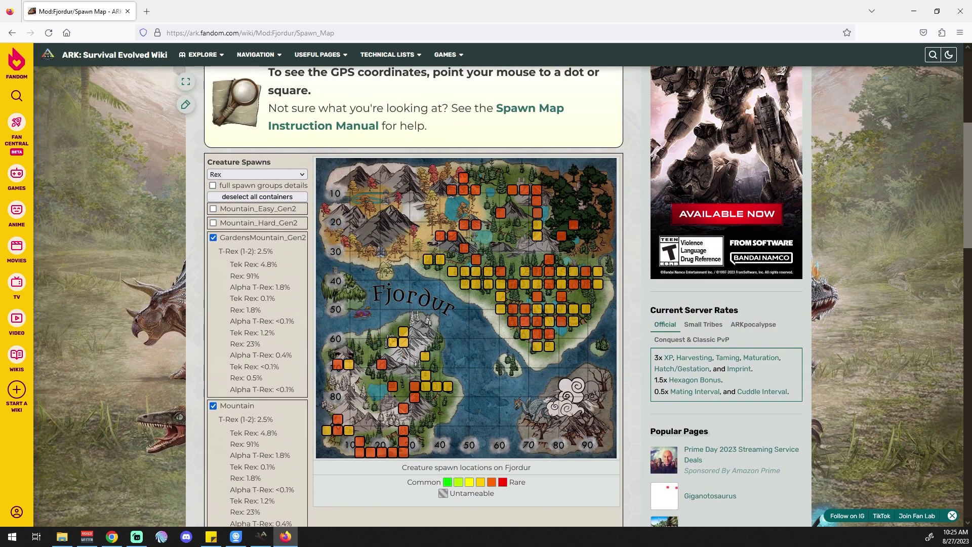
click(213, 238)
double_click(214, 252)
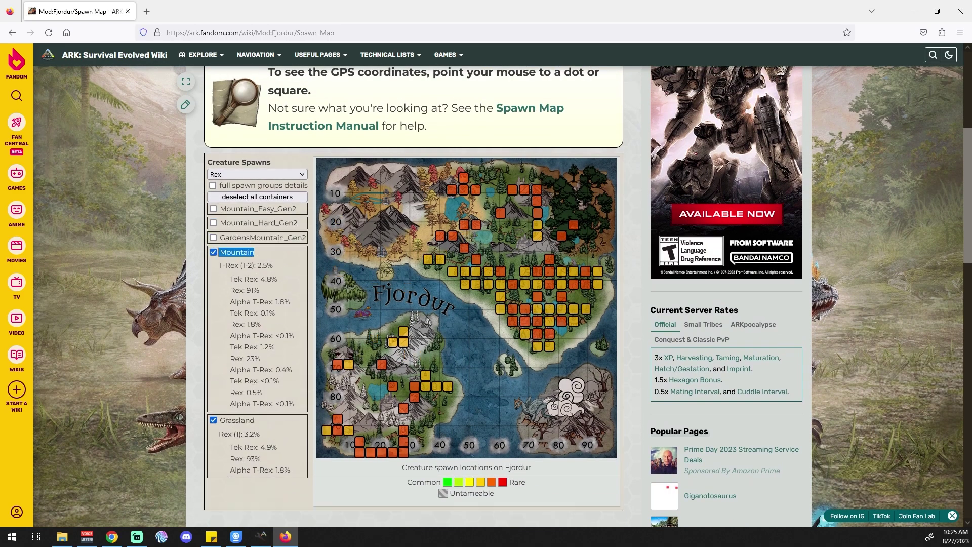
click(213, 252)
click(214, 267)
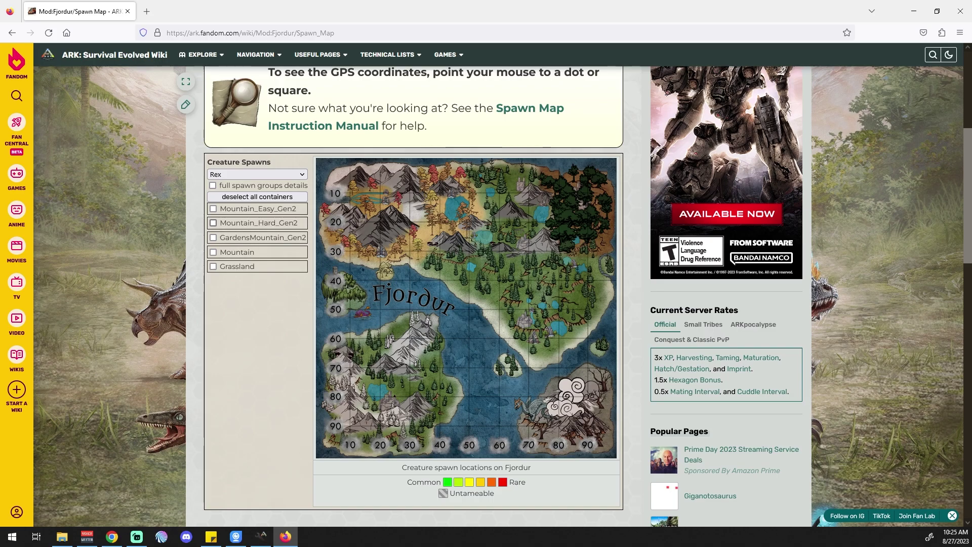
Step: Show and hide Mountain_Hard_Gen2 and Mountain_Easy_Gen2 individually to compare their Rex spawn areas, and display only the Mountain container
click(213, 223)
click(214, 222)
click(213, 209)
click(213, 209)
click(213, 252)
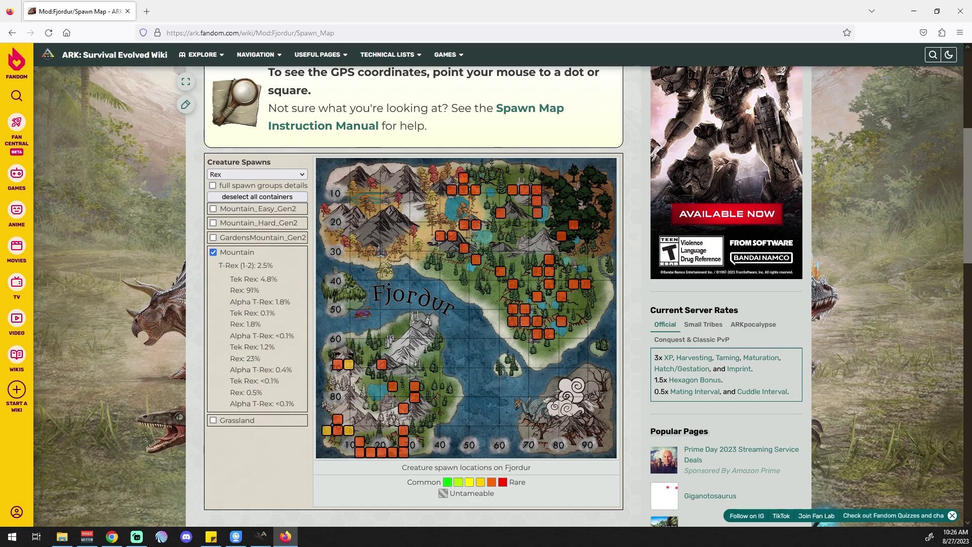
Step: Examine the Mountain container's spawn coordinates and creature percentages, and switch the map display to Mountain_Easy_Gen2
mouse_move(405, 410)
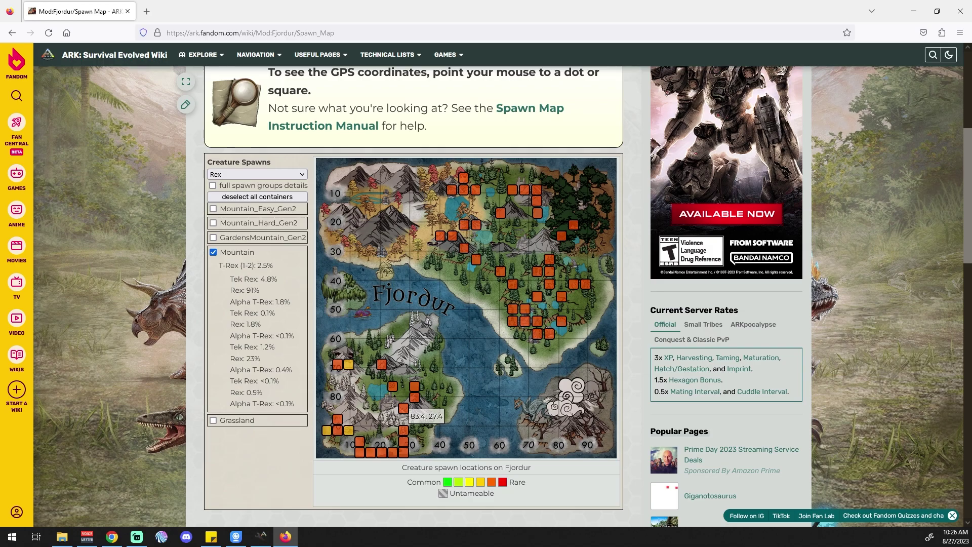
mouse_move(476, 190)
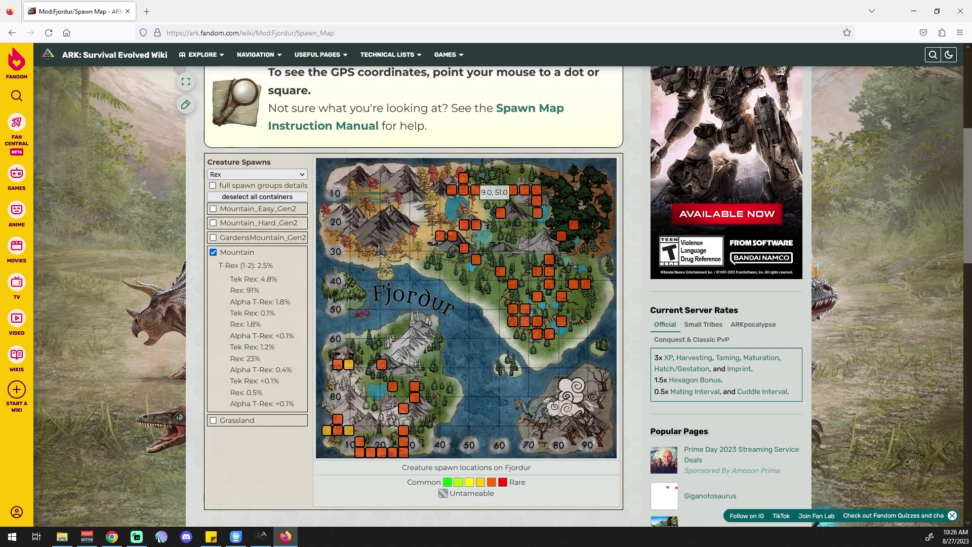
mouse_move(476, 317)
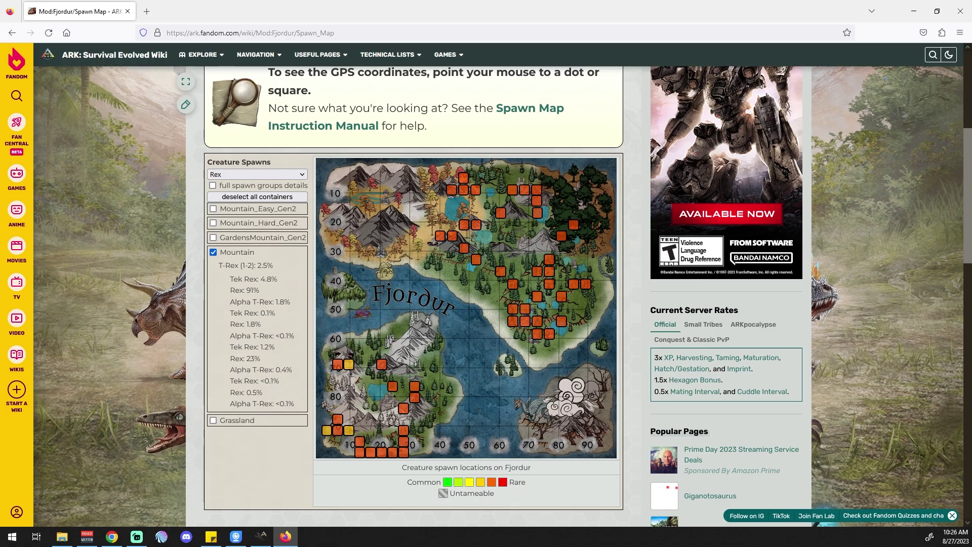
drag(284, 253, 283, 436)
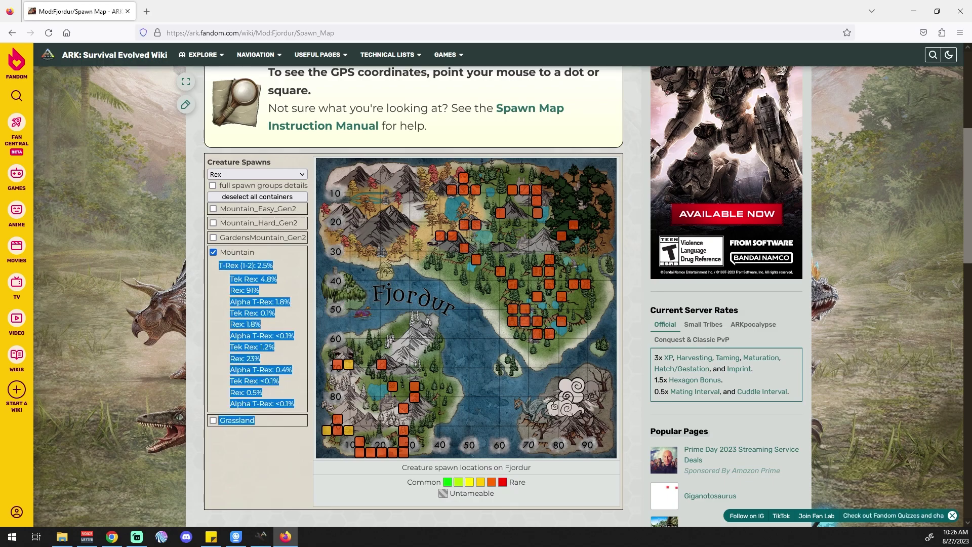
click(213, 252)
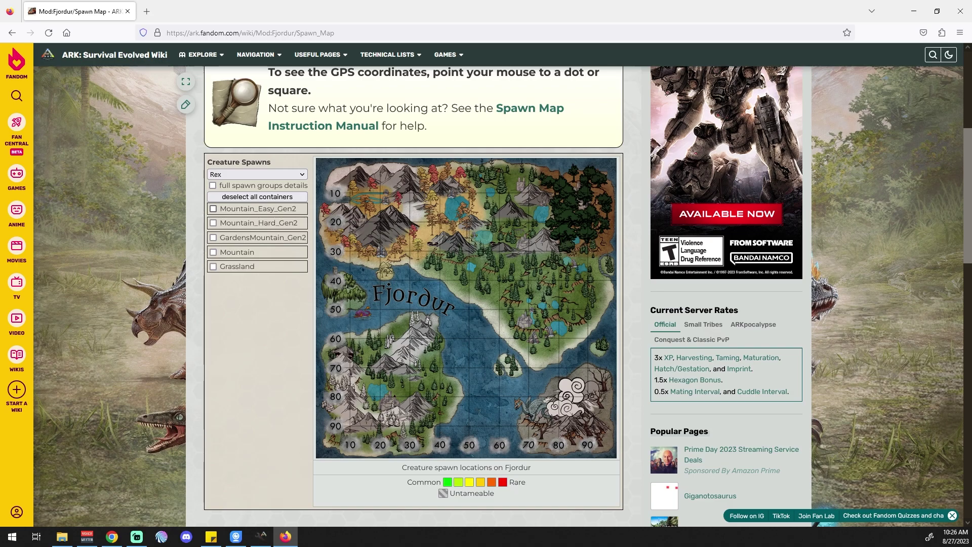
click(213, 209)
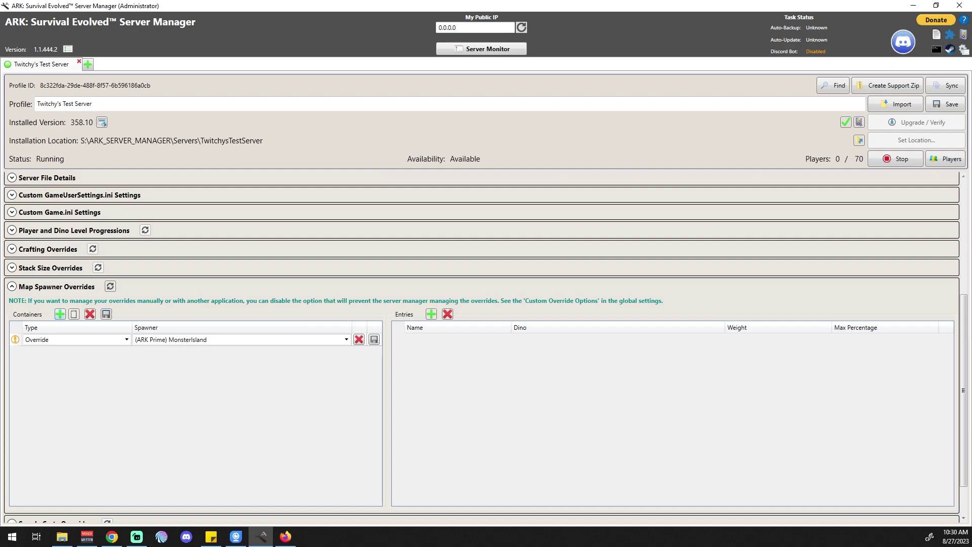
Step: Return to the ARK Server Manager and add a second Override container with the copied spawner name Mountain_Easy_Gen2
click(59, 314)
click(223, 354)
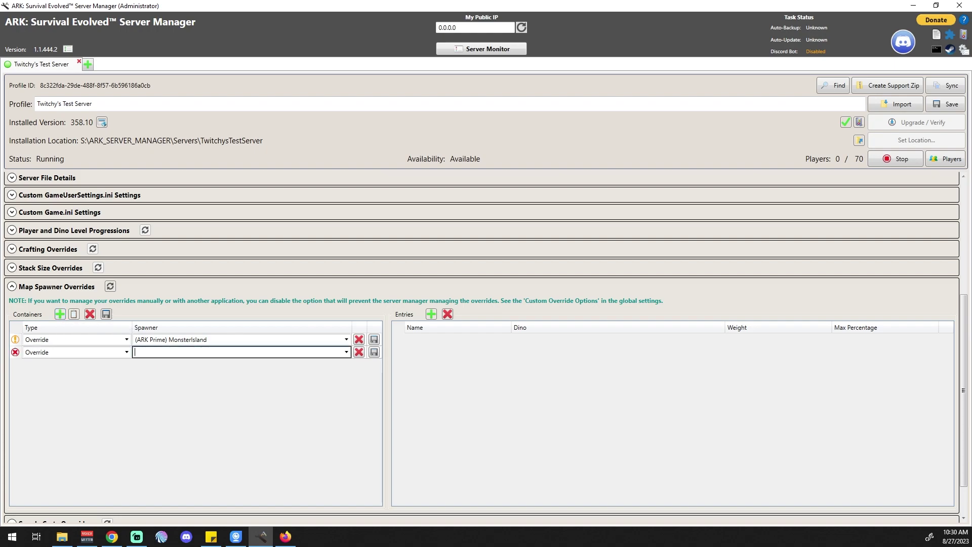
right_click(223, 355)
click(246, 386)
Step: Add a spawn entry to the Mountain_Easy_Gen2 container with (ARK Prime) Rhyniognatha as its dino
click(431, 314)
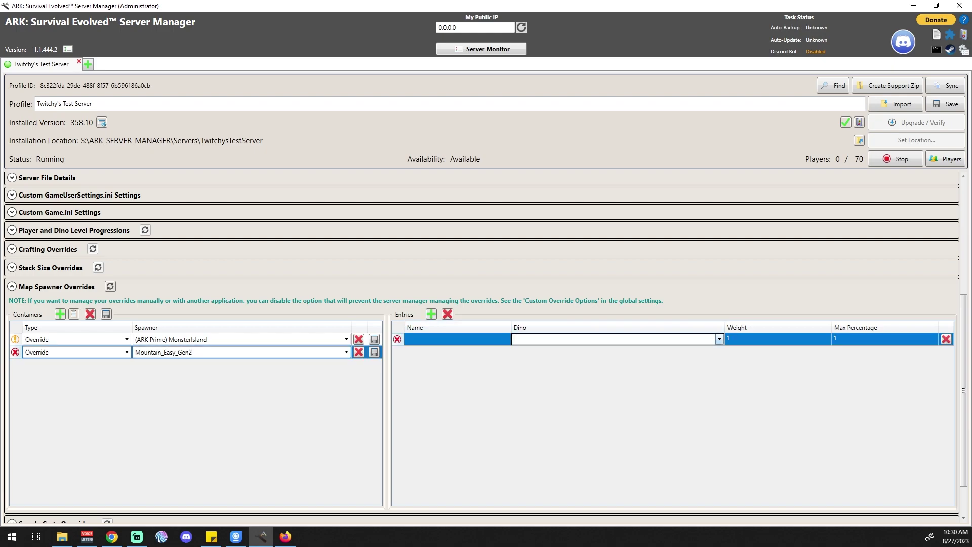
click(720, 339)
scroll(674, 369, up, 20)
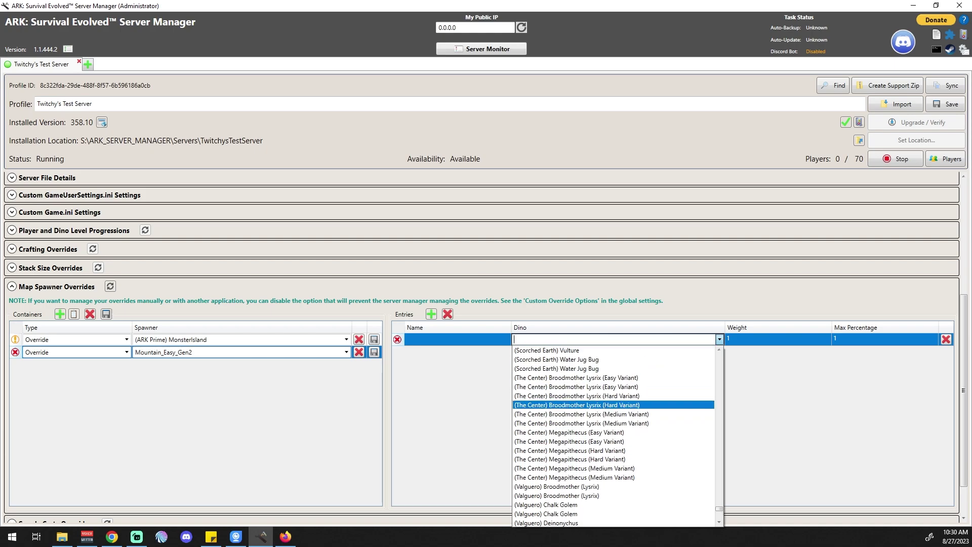
scroll(616, 435, up, 15)
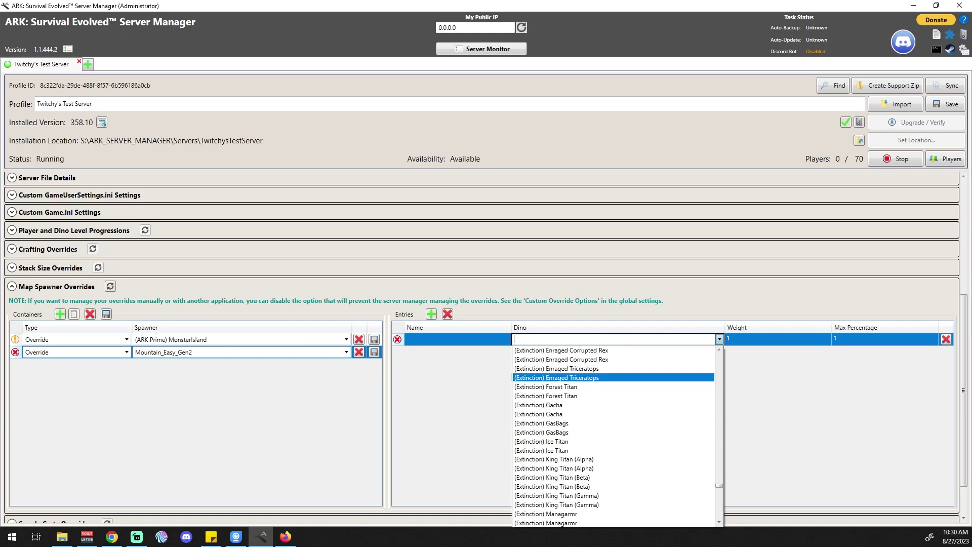
scroll(615, 459, up, 10)
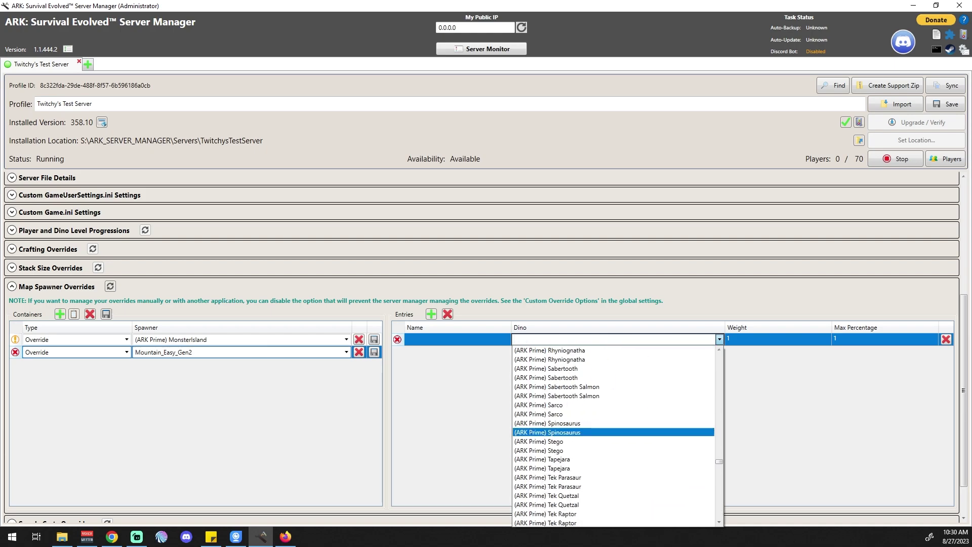
scroll(616, 377, down, 1)
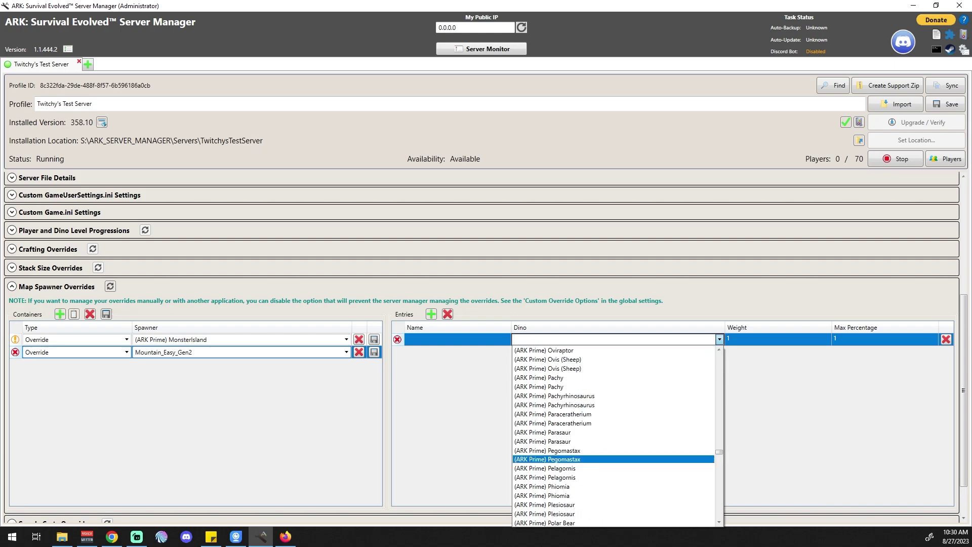
scroll(616, 459, down, 6)
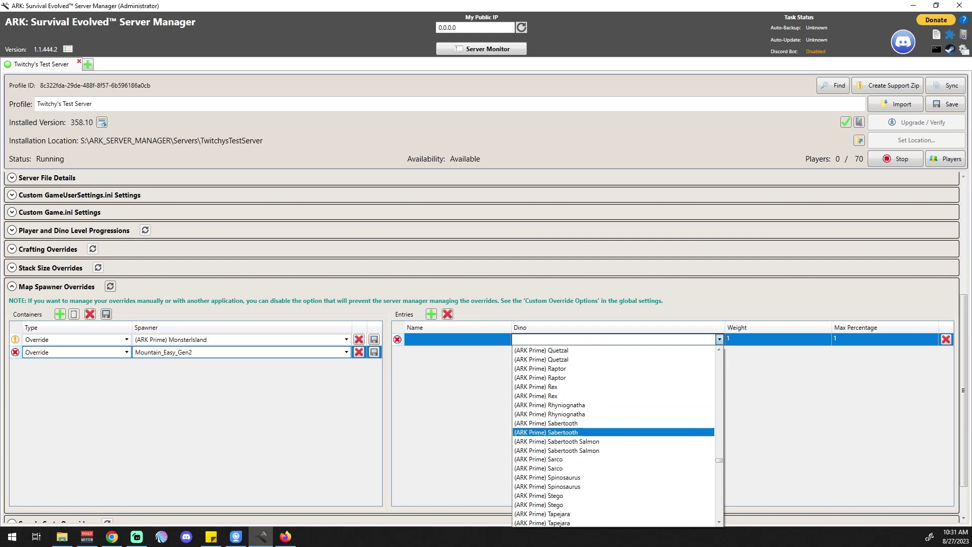
click(615, 414)
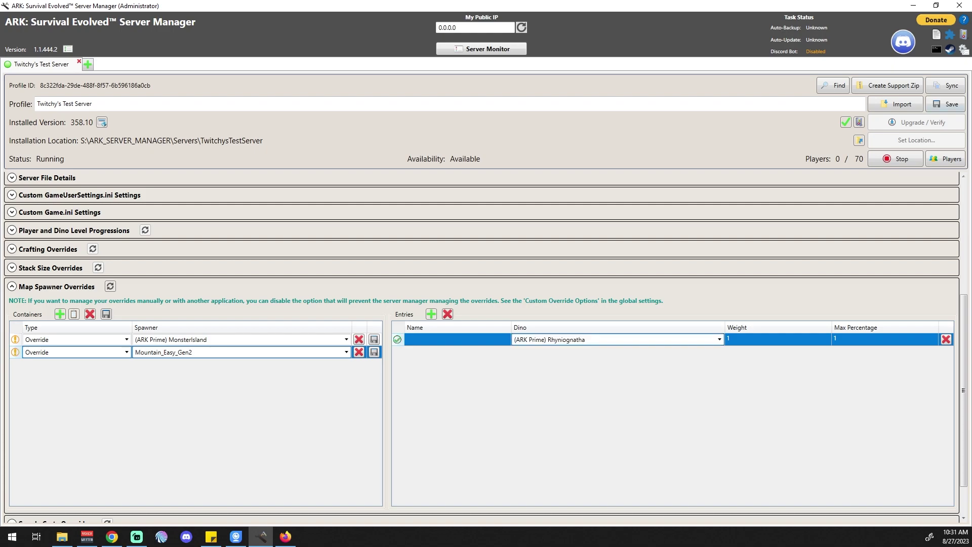
Step: Save the profile and review the generated settings line for the Mountain_Easy_Gen2 container through to its end
key(ctrl+s)
click(106, 314)
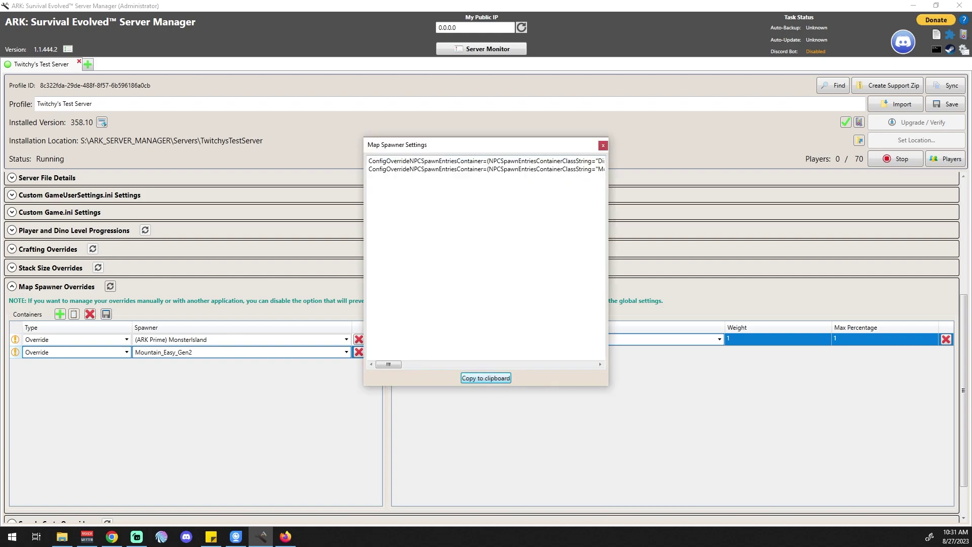
drag(369, 169, 605, 169)
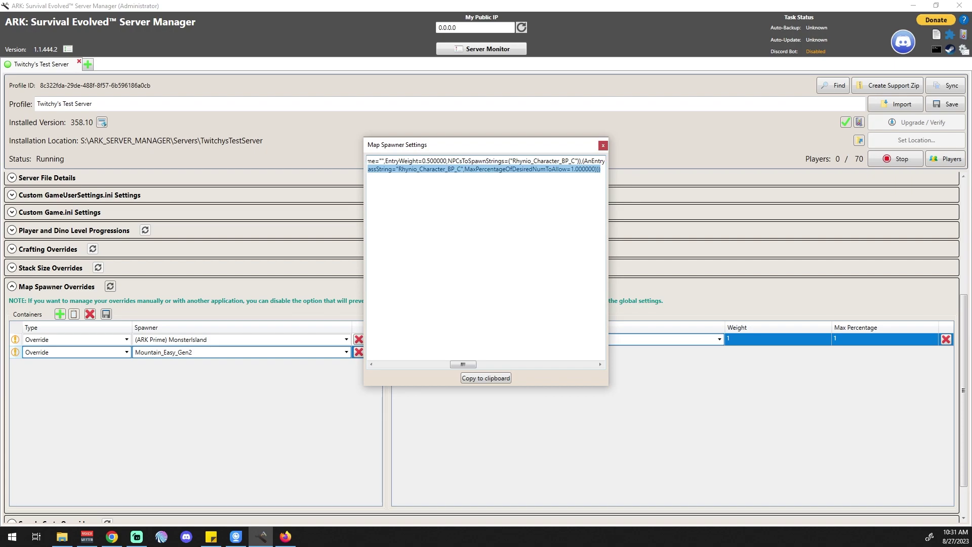
click(603, 146)
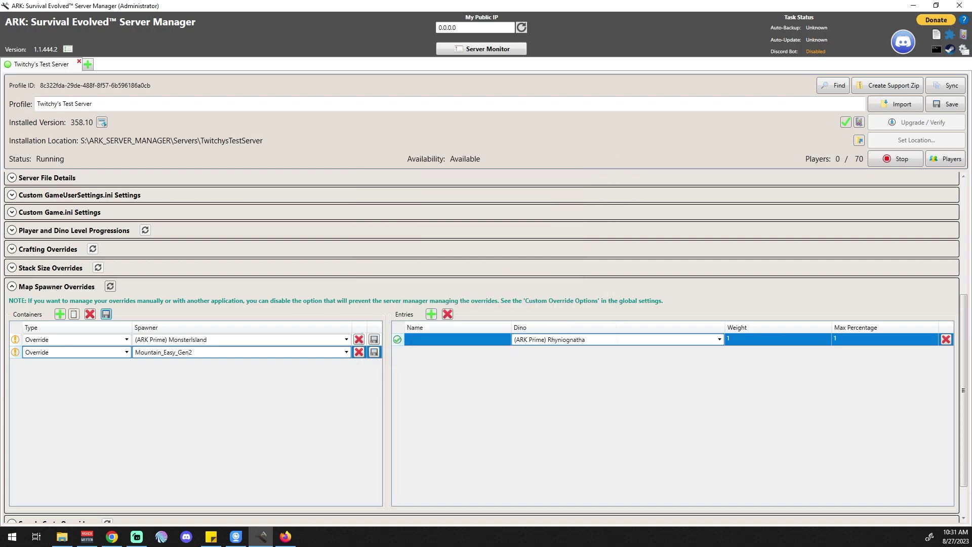